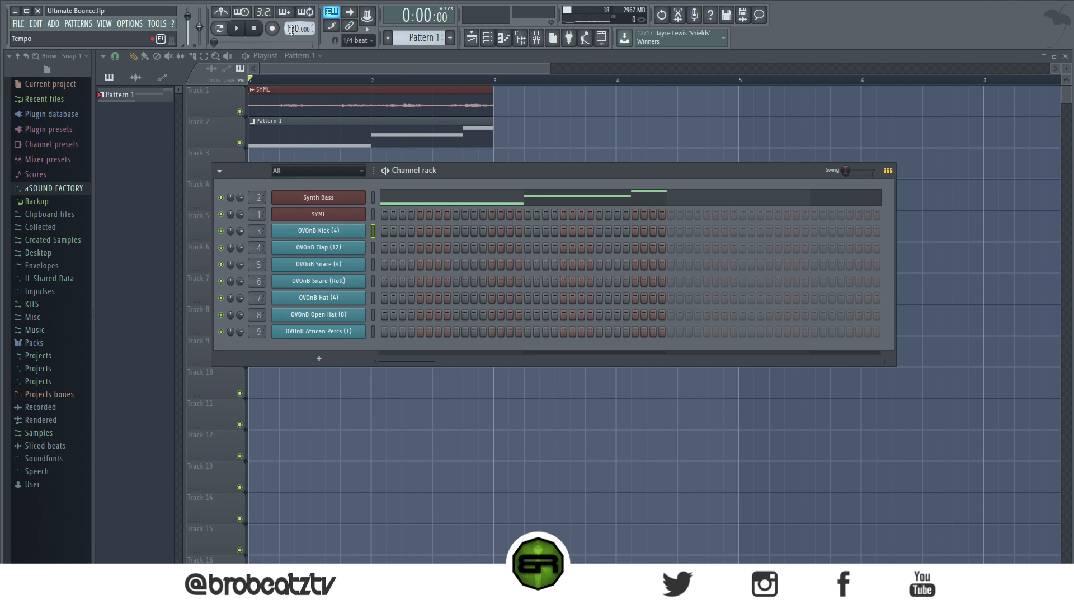
Set the project tempo to 80 BPM with all channels restretched, and play the loop.
right_click(294, 28)
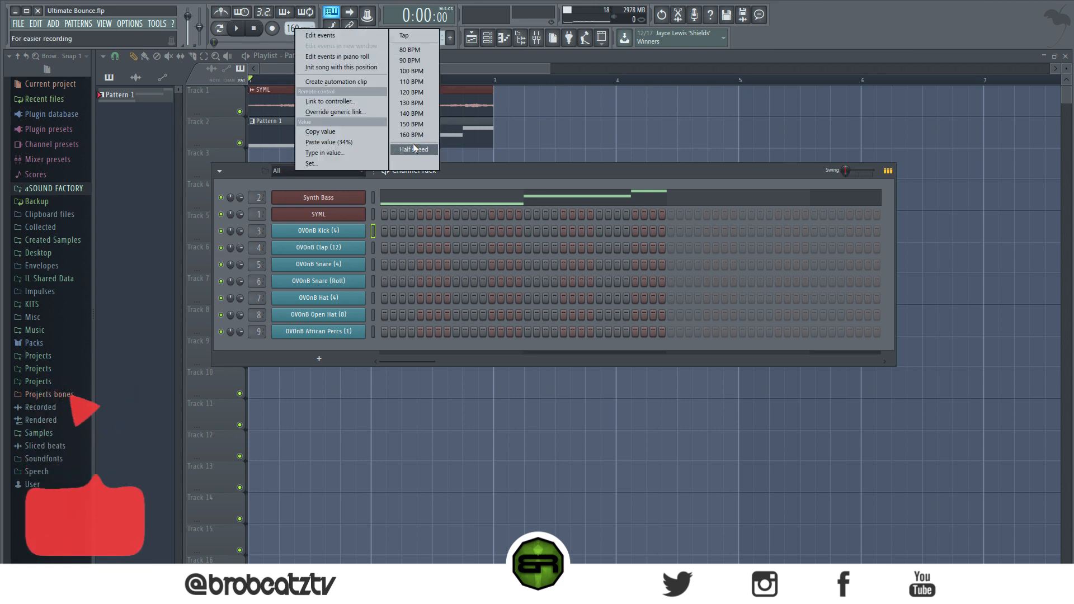
left_click(401, 51)
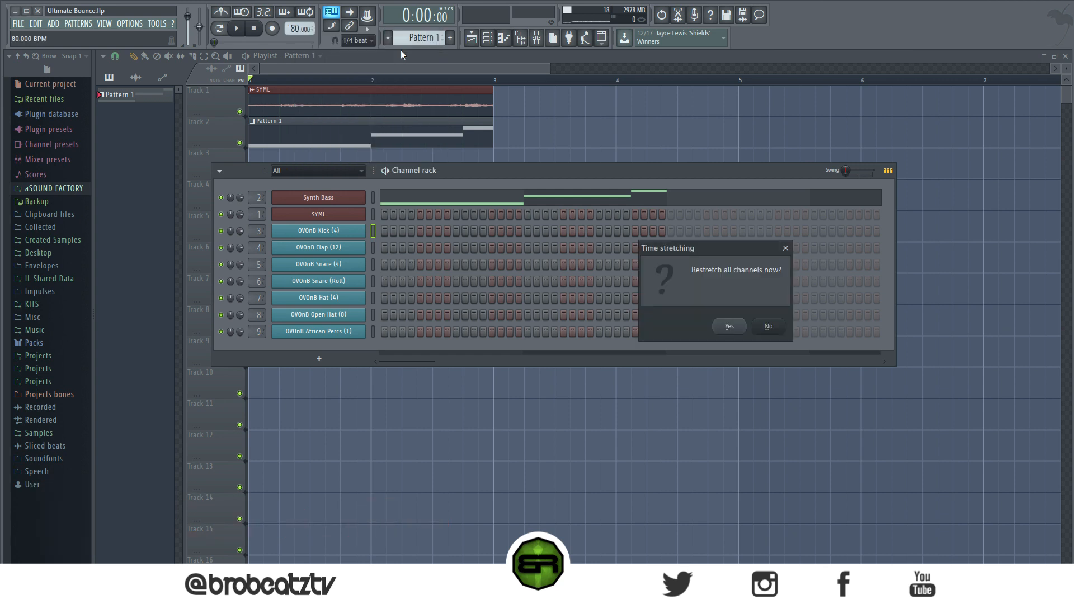
left_click(730, 326)
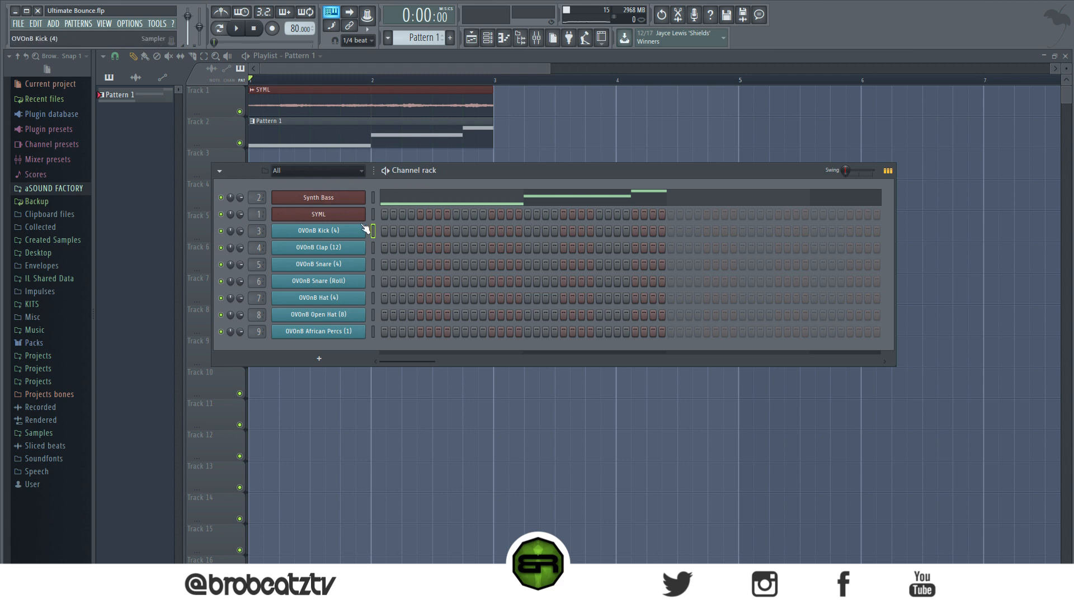
key("space")
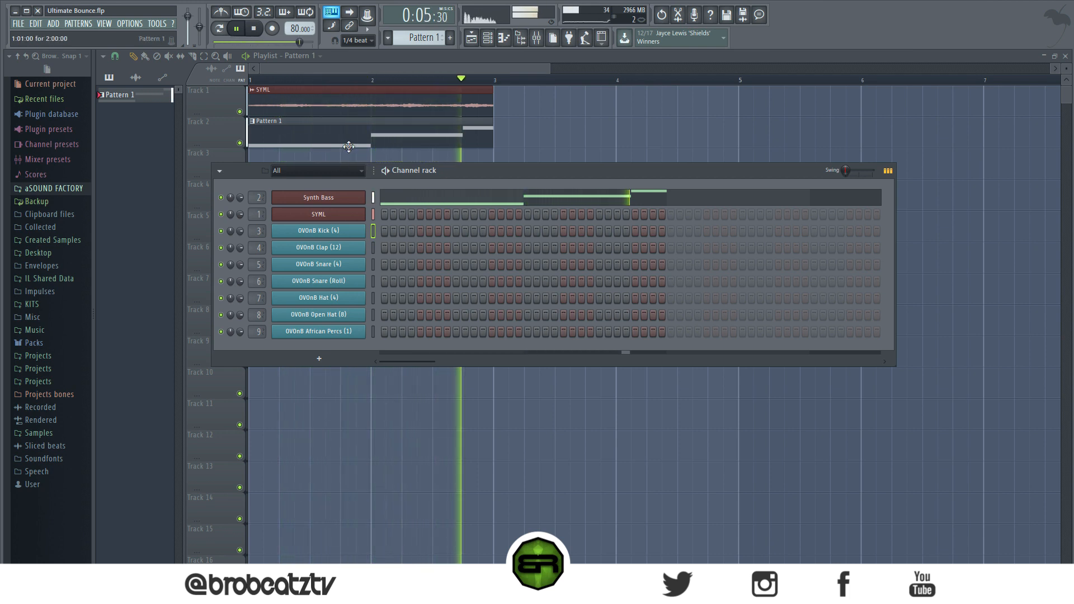
key("space")
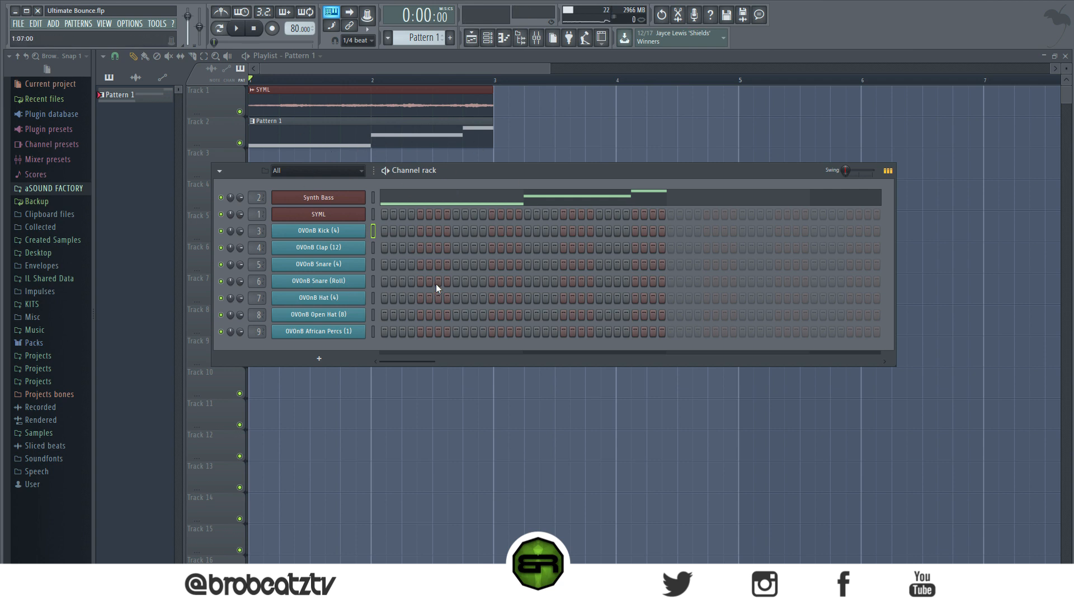
Place kick hits on steps 1, 7 and 11 and clap hits on steps 5, 8, 10 and 13, and play the pattern.
left_click(384, 231)
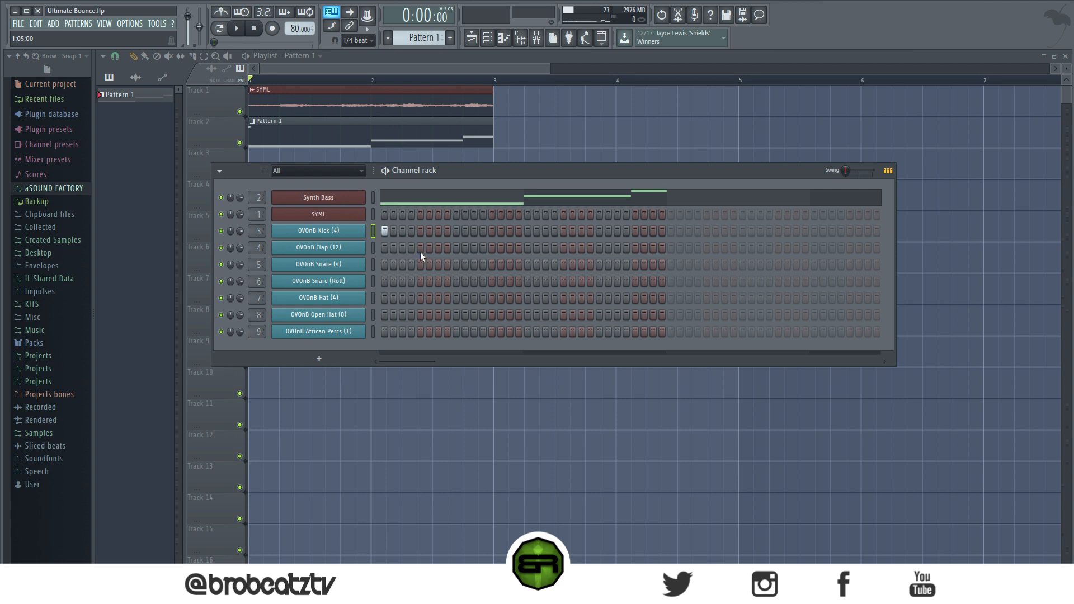
left_click(421, 249)
left_click(438, 232)
key("space")
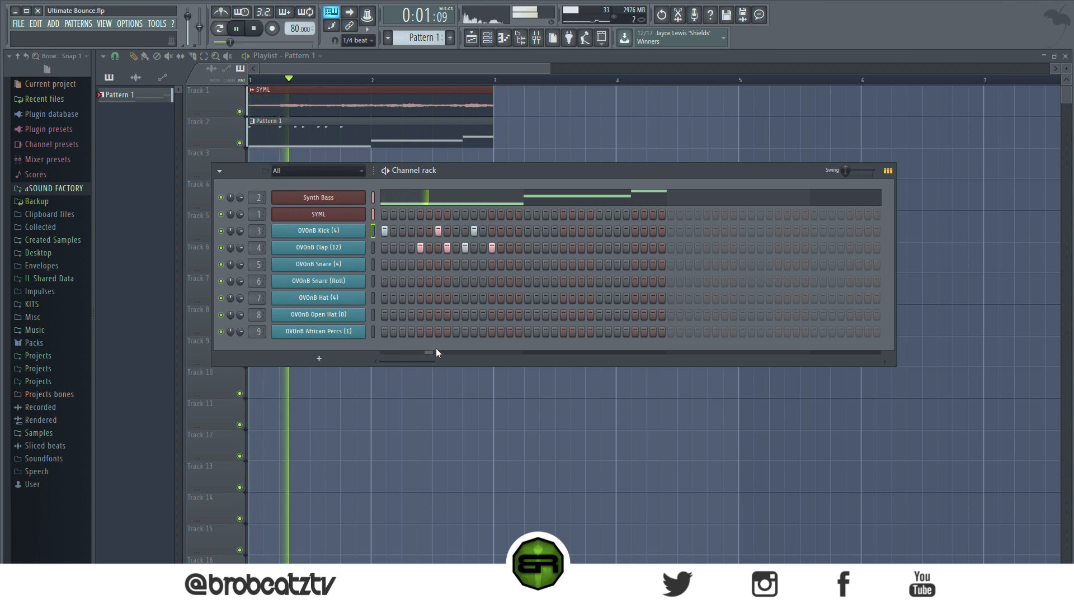
key("space")
Replace the claps on steps 8 and 10 with OVOnB Snare (Roll) hits, and add more roll hits on steps 2 and 3.
left_click(447, 248)
left_click(447, 248)
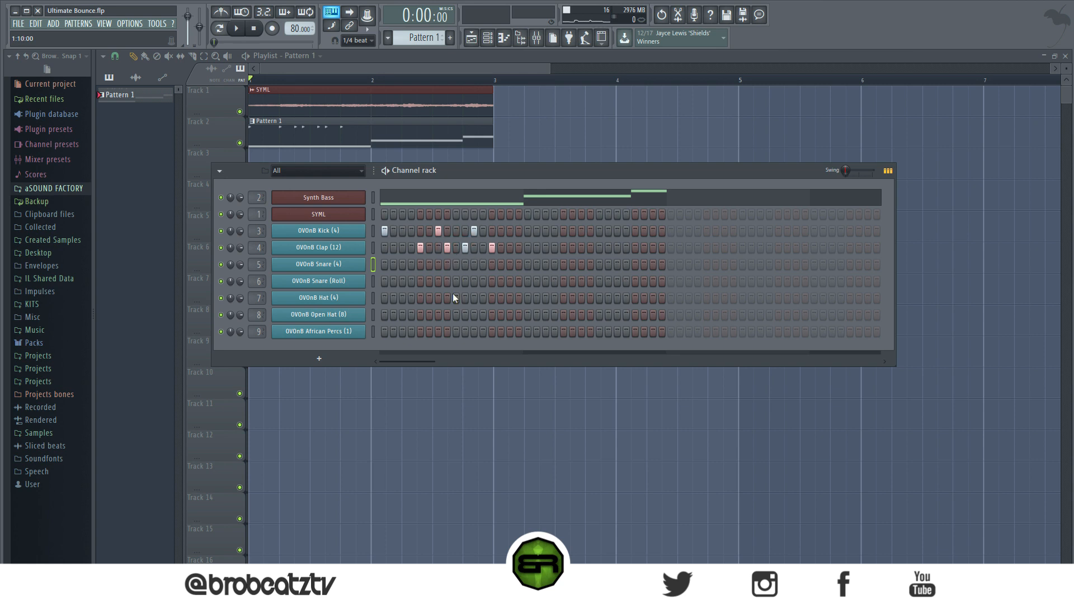
left_click(465, 282)
left_click(463, 247)
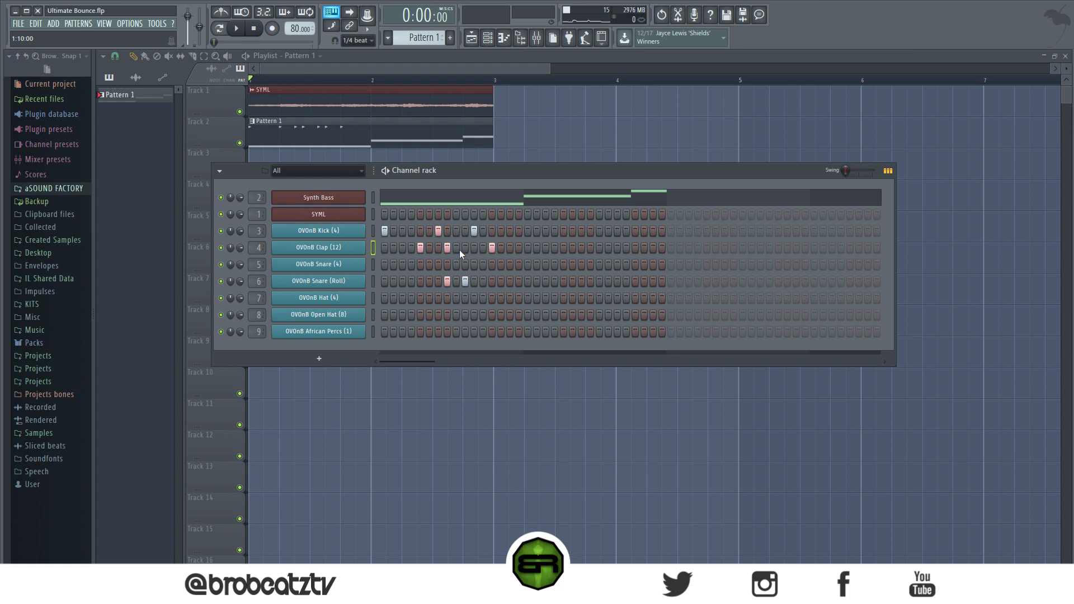
left_click(402, 281)
Fill the OVOnB Hat (4) channel on every second step through step 15 and play the pattern.
right_click(364, 298)
left_click(512, 330)
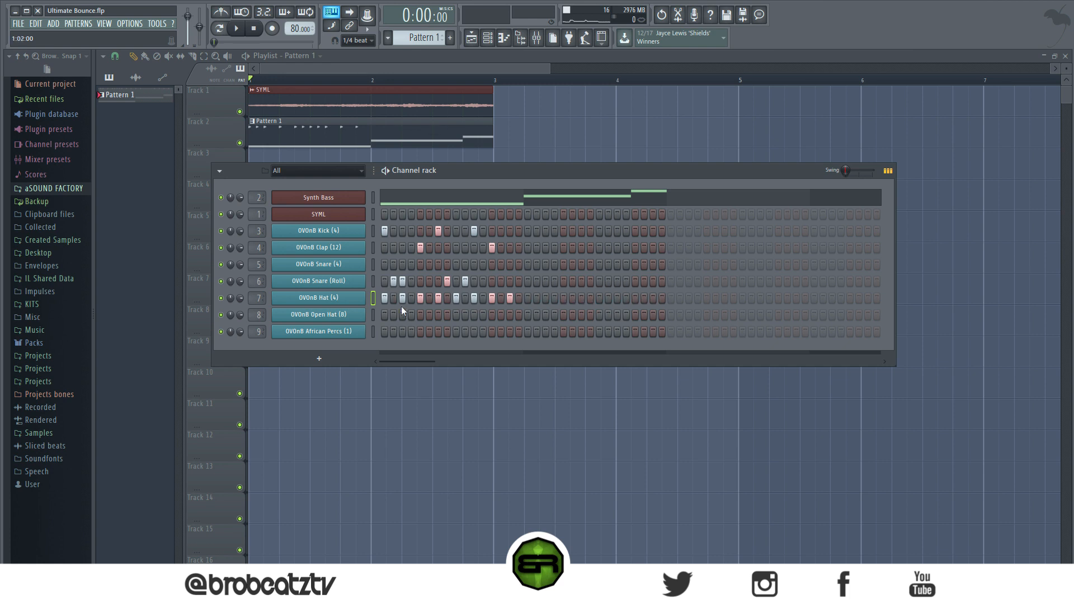
key("space")
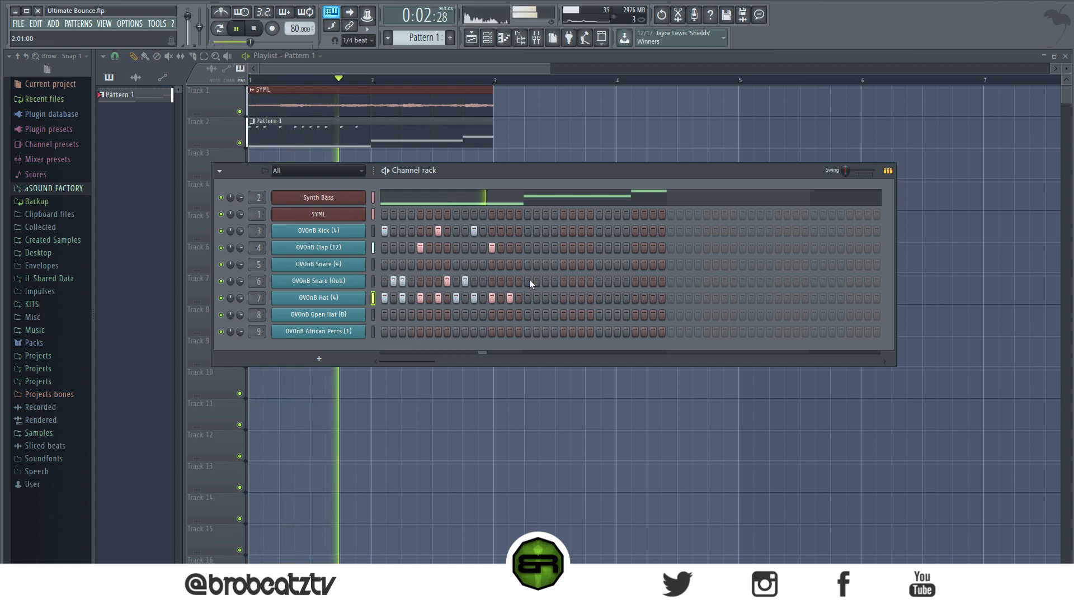
key("space")
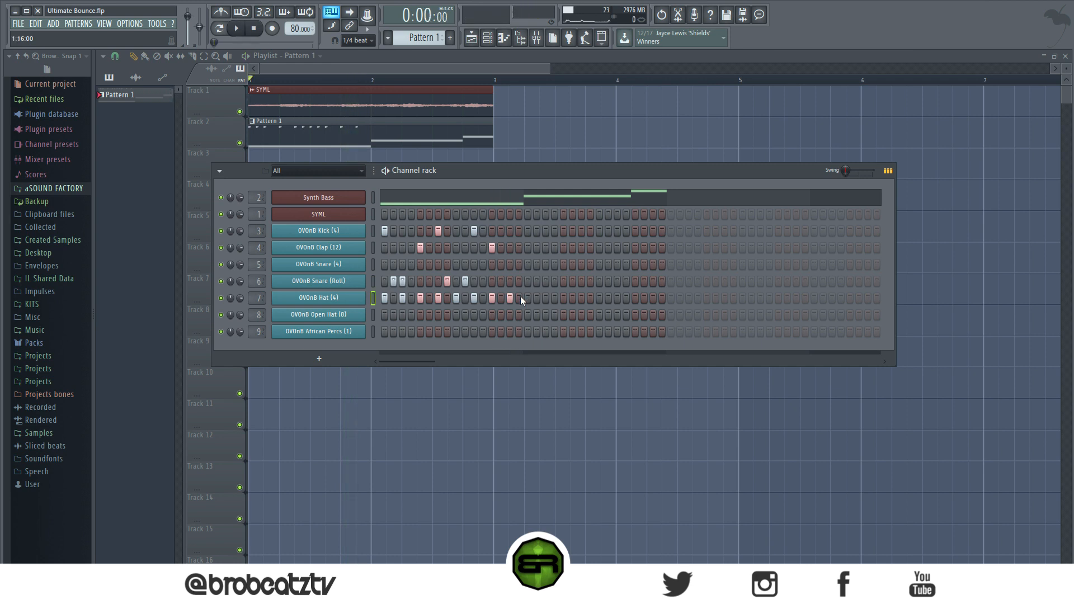
Clear all the hat, Snare (Roll), clap and kick hits from the step grid.
left_click_drag(516, 296, 365, 277)
left_click_drag(497, 246, 384, 253)
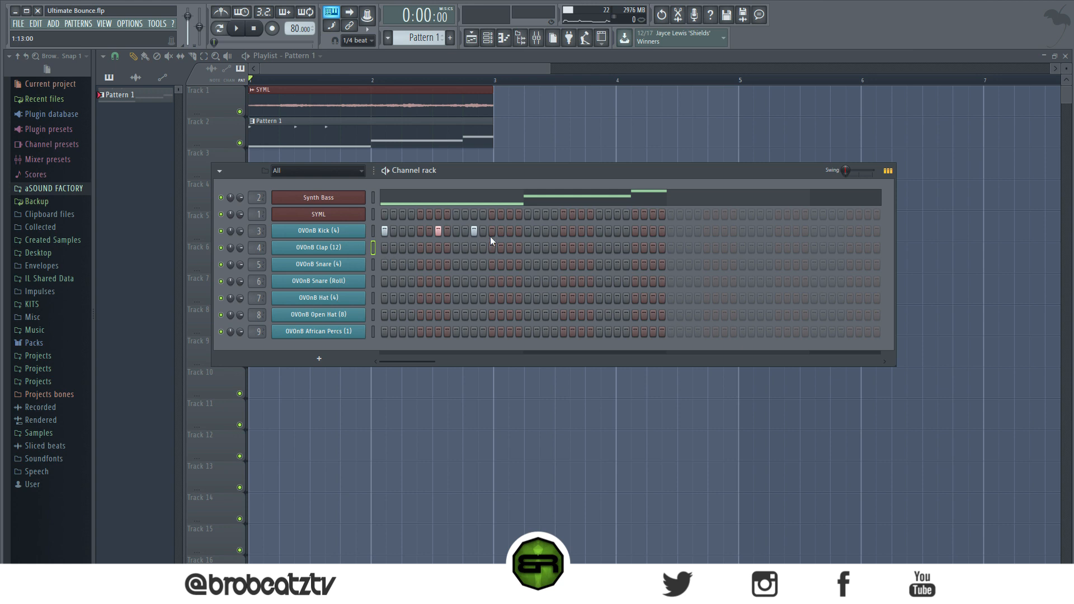
left_click_drag(487, 238, 345, 243)
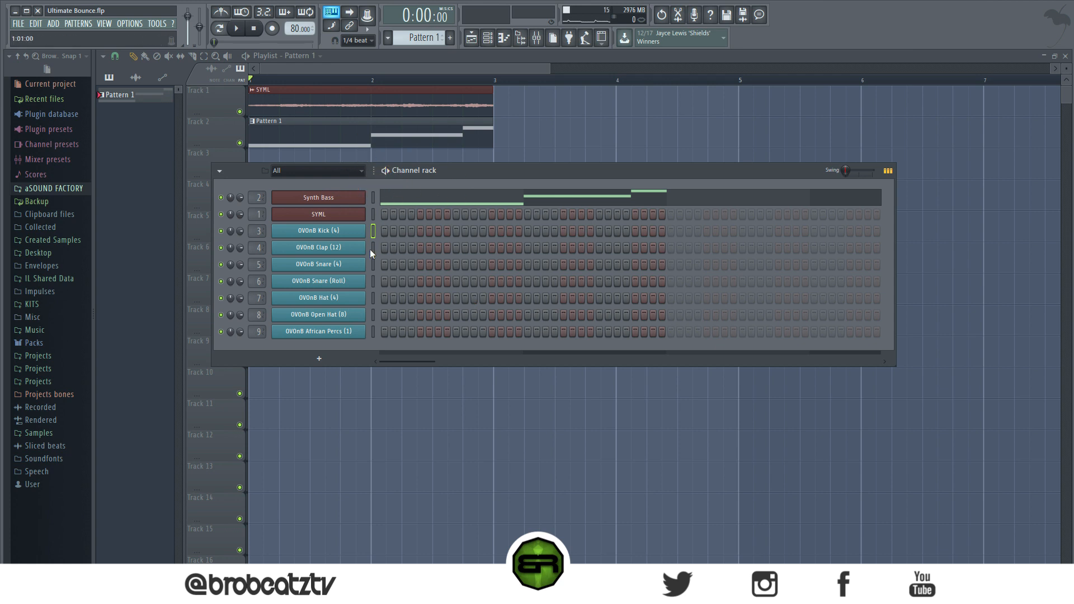
Start playback and place a kick on step 1 and claps on steps 5, 13, 21 and 29.
key("space")
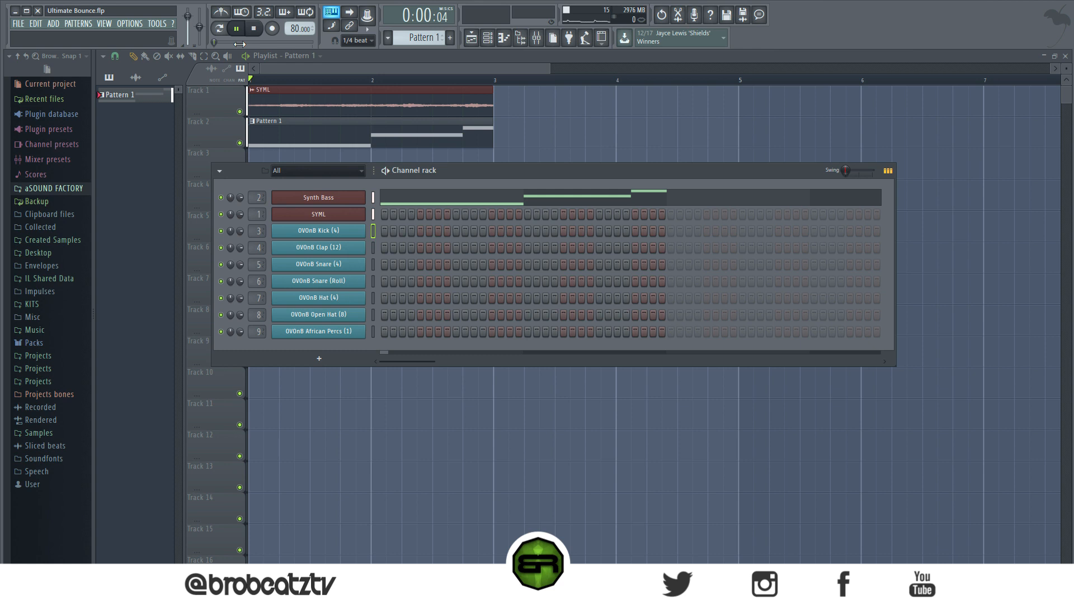
left_click(384, 231)
left_click(420, 248)
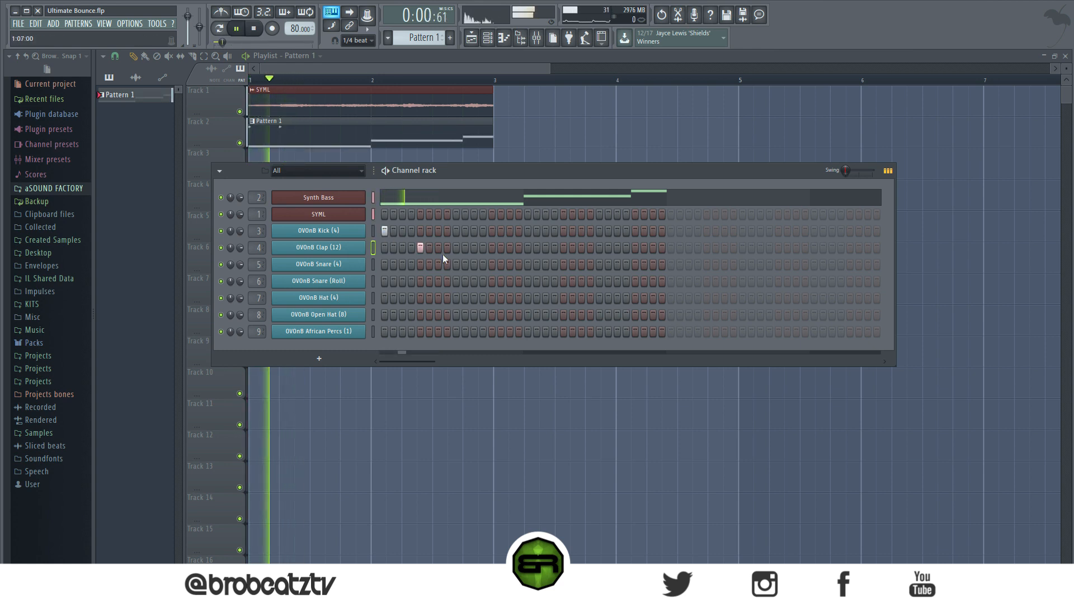
left_click(491, 248)
left_click(563, 248)
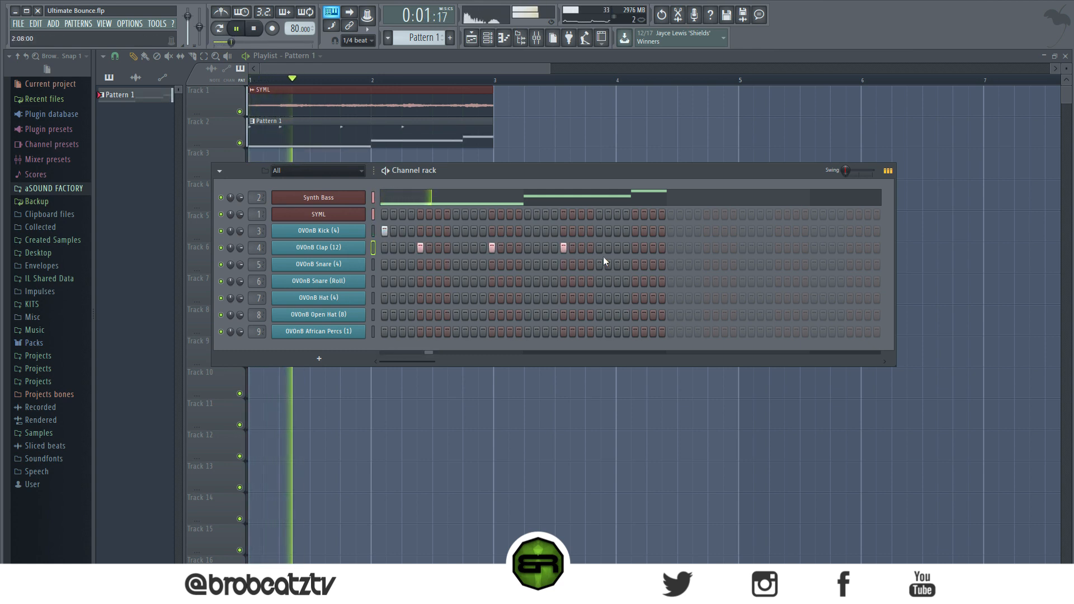
Raise the velocity of all OVOnB Clap (12) notes in the piano roll.
right_click(360, 247)
left_click(397, 247)
key("ctrl+a")
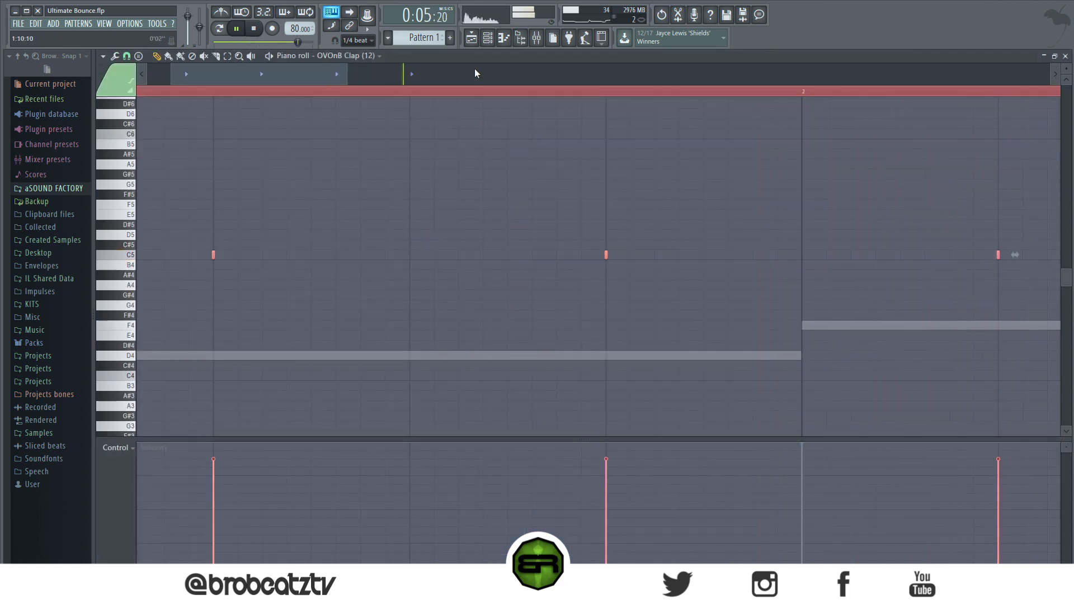
Copy the clap channel's hits onto the OVOnB Snare (4) channel in the channel rack.
left_click(489, 38)
right_click(338, 248)
left_click(490, 259)
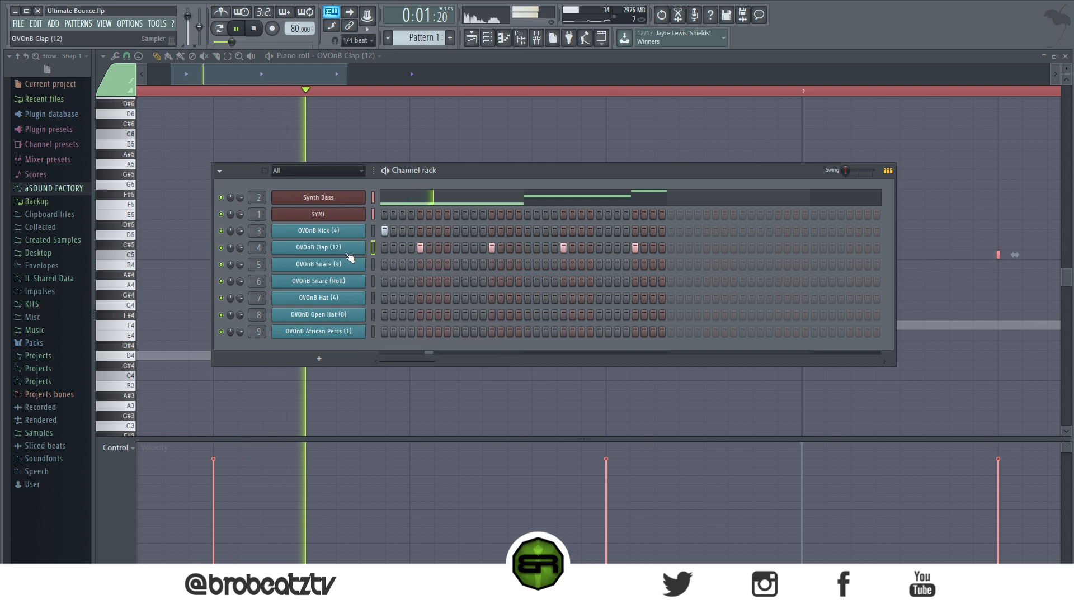
right_click(352, 264)
left_click(492, 283)
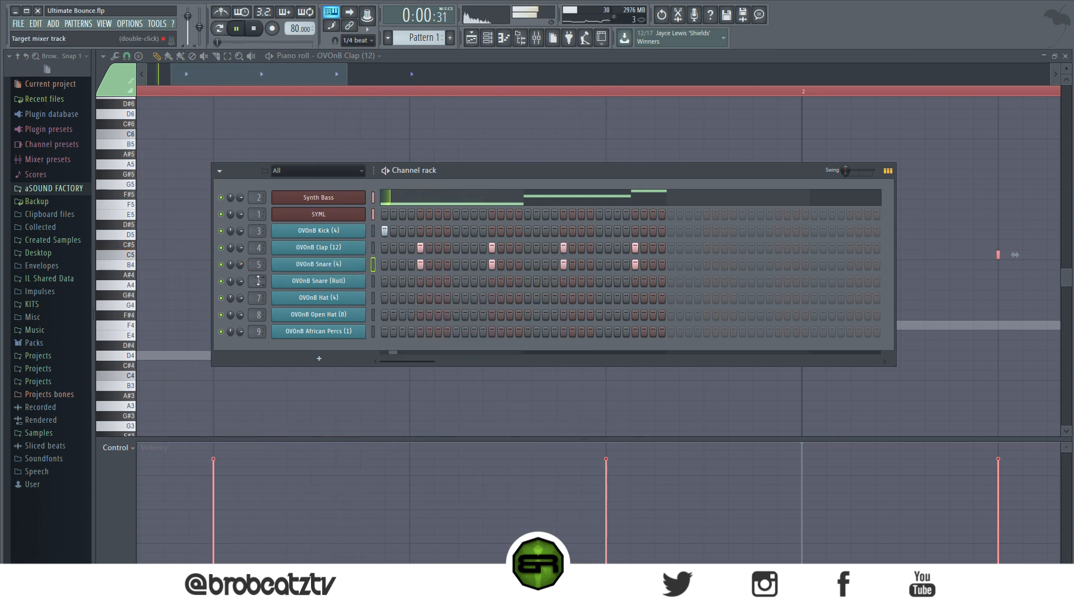
Place a hat on step 1 and OVOnB Snare (Roll) hits on steps 2, 3, 8 and 10.
left_click(384, 297)
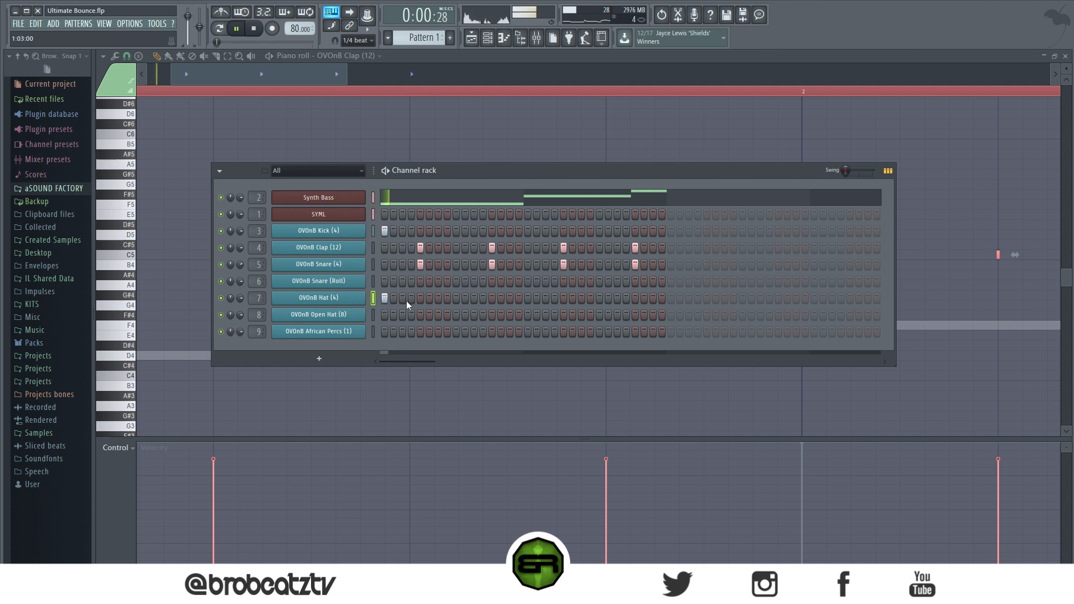
left_click(393, 281)
left_click(402, 281)
key("space")
key("space")
left_click(448, 281)
left_click(464, 281)
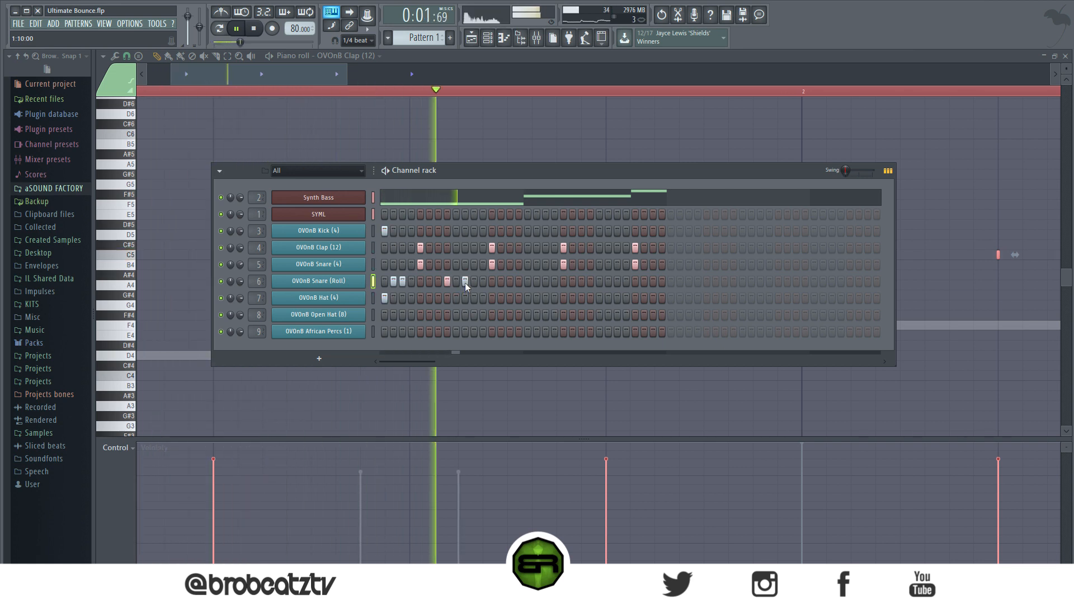
Add OVOnB Snare (Roll) hits on steps 19, 20, 24 and 26.
left_click(591, 281)
left_click(609, 283)
left_click(554, 282)
left_click(545, 281)
Add OVOnB Kick (4) hits on steps 4, 7, 11, 12 and 17 while auditioning the loop.
left_click(528, 232)
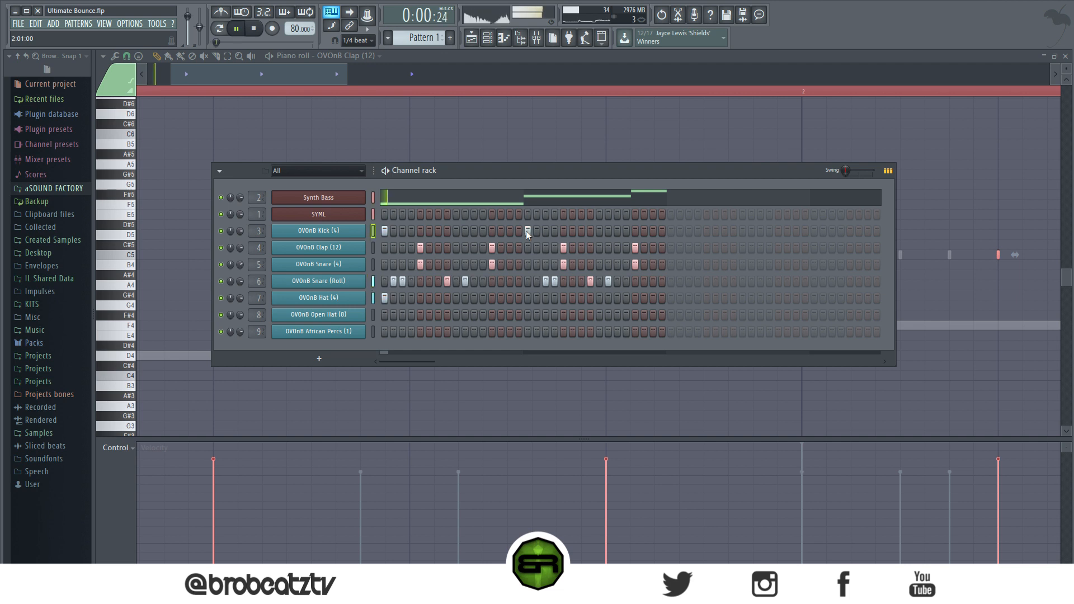
left_click(411, 231)
key("space")
left_click(438, 231)
key("space")
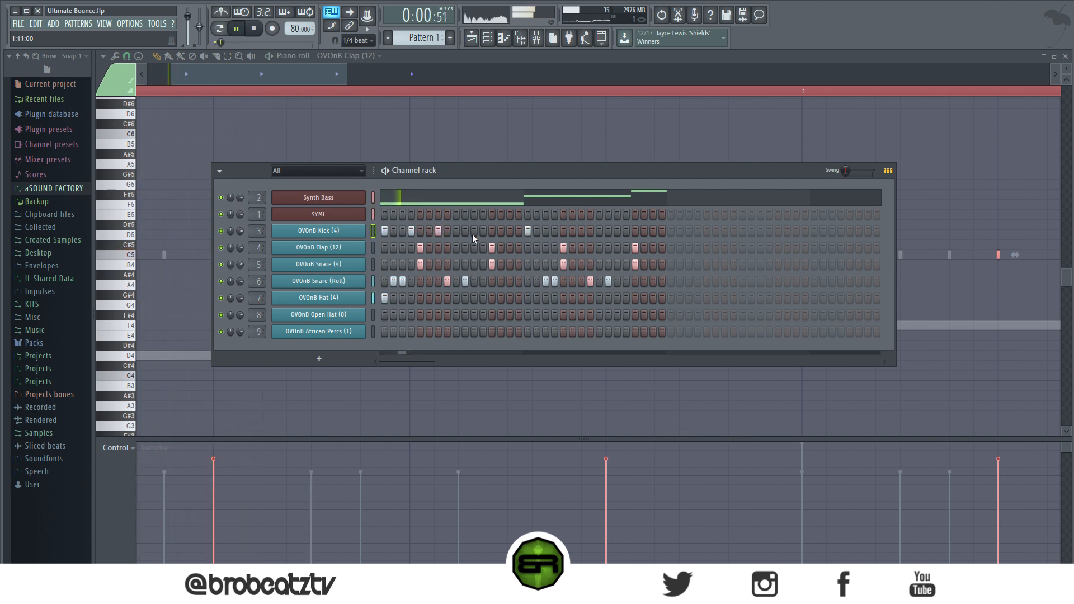
left_click(482, 231)
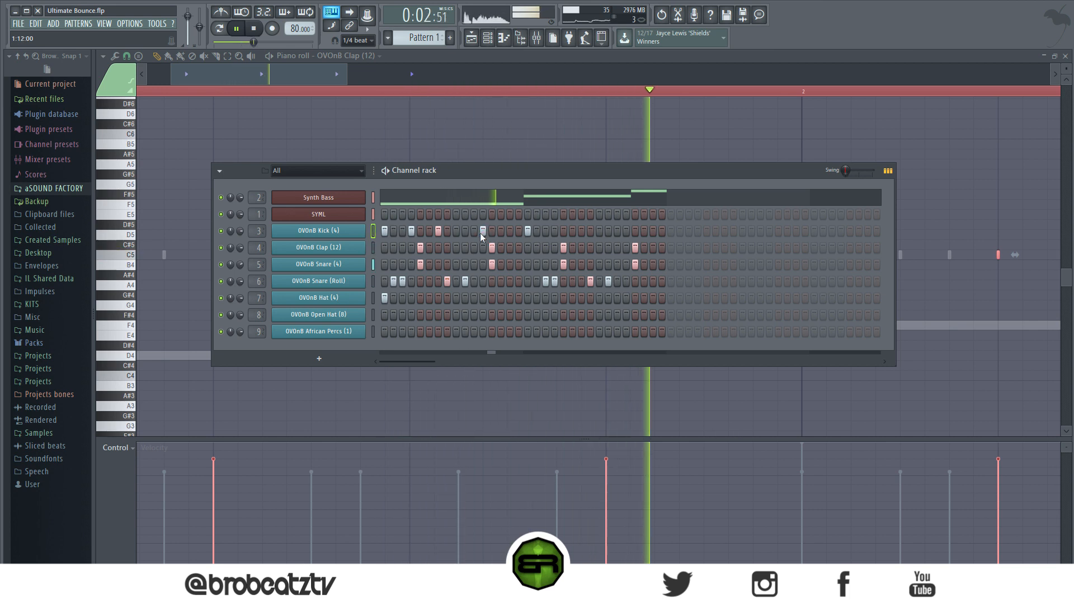
left_click(474, 231)
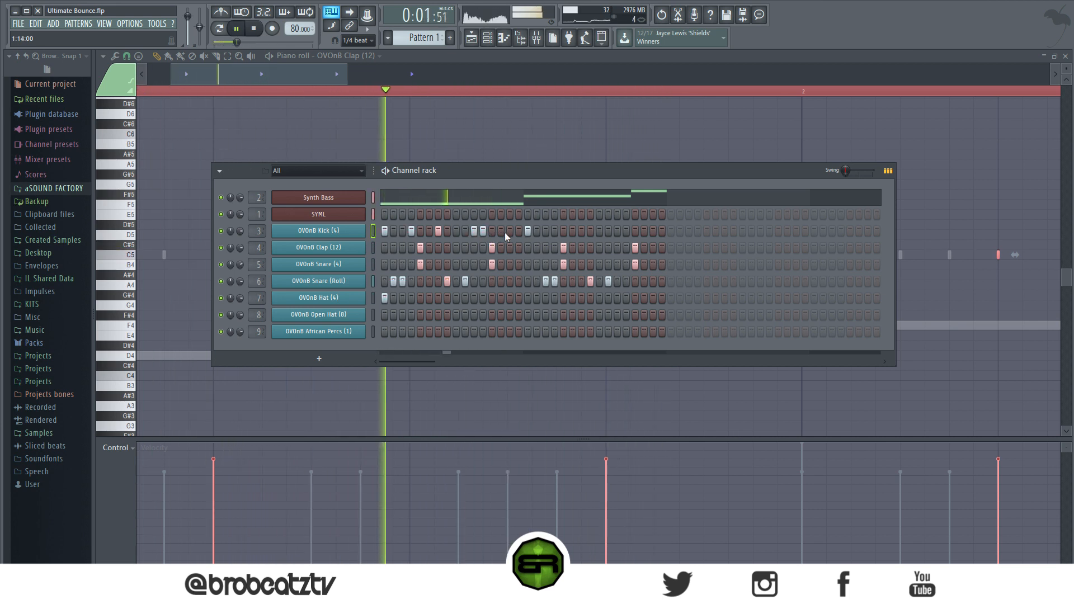
Add OVOnB Kick (4) hits on steps 20, 23, 27, 30 and 32, restarting playback to check them.
left_click(554, 232)
key("space")
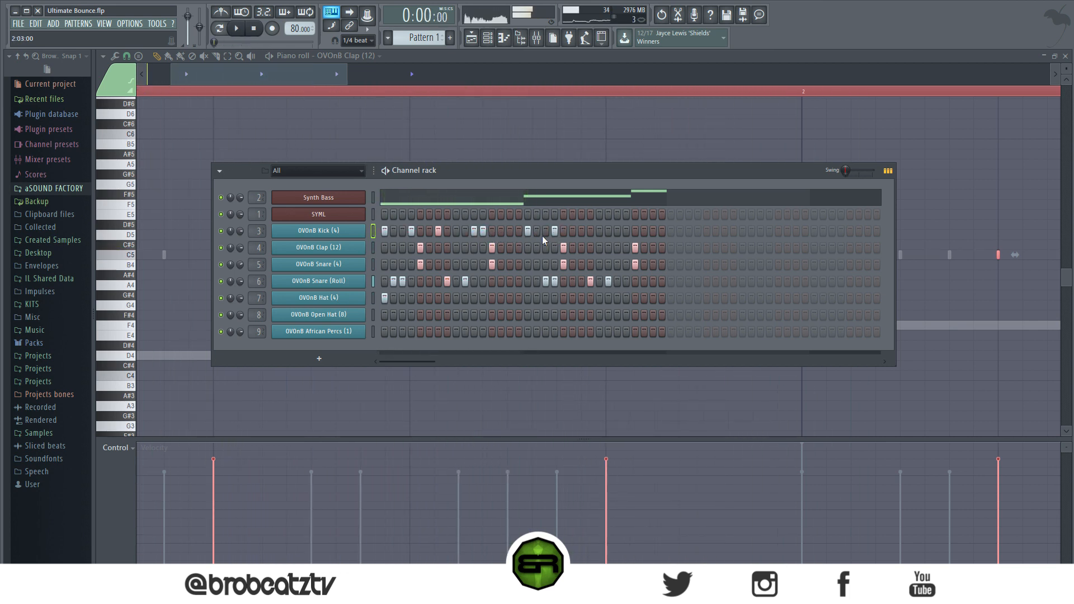
key("space")
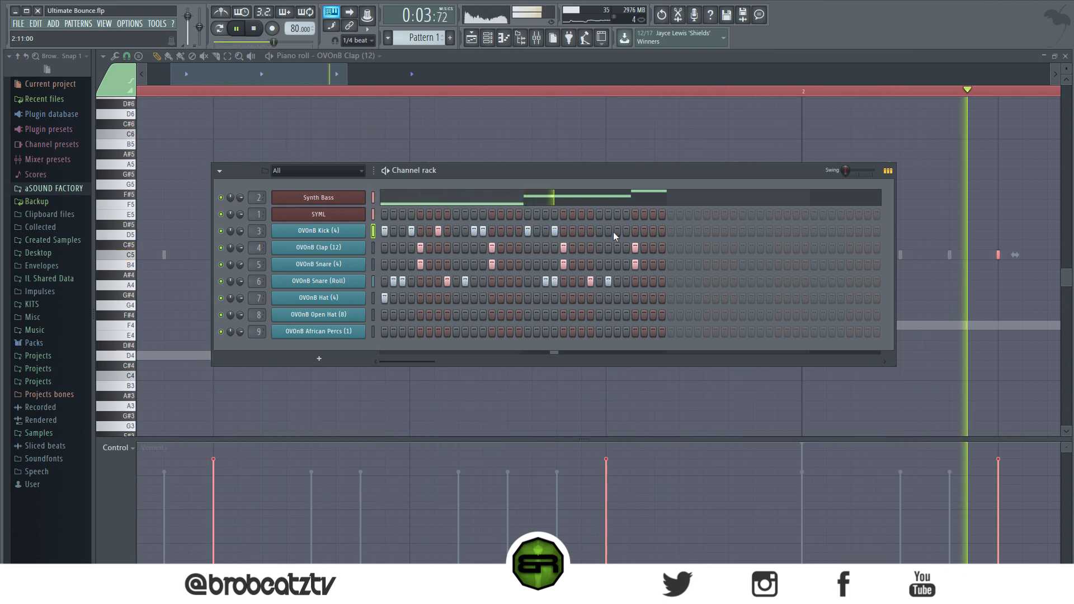
left_click(581, 231)
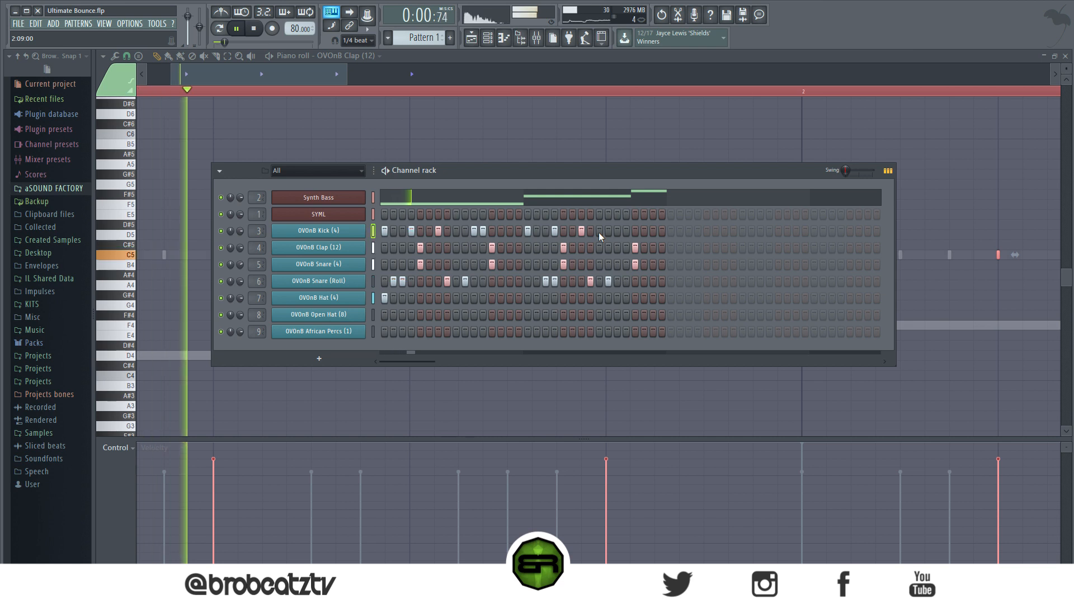
left_click(618, 231)
left_click(644, 231)
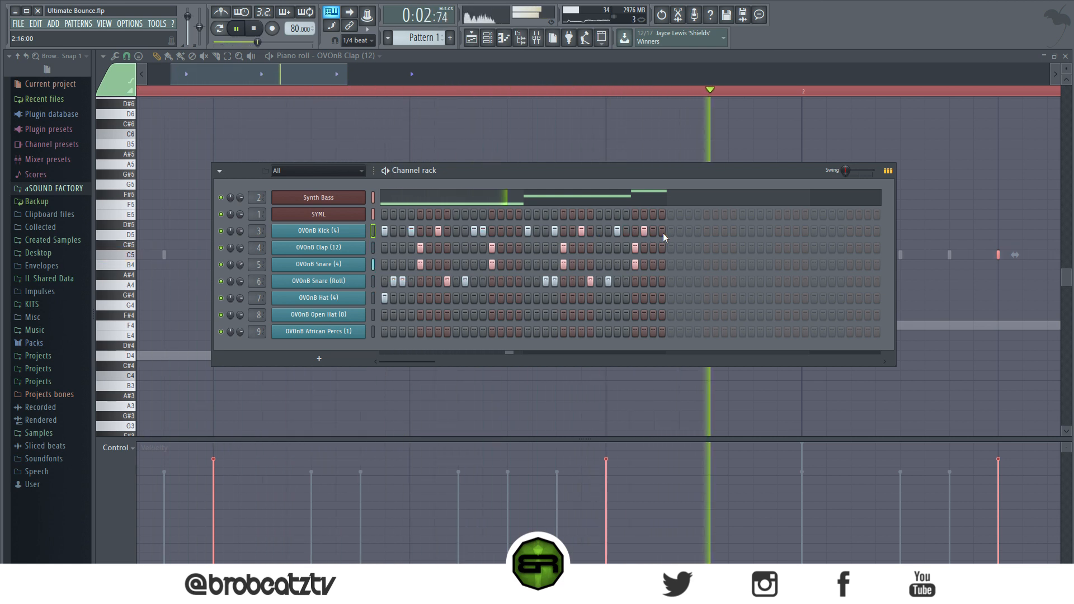
Add an OVOnB Snare (Roll) hit on step 32 and raise the velocity of all the channel's notes in the piano roll.
right_click(361, 279)
left_click(387, 284)
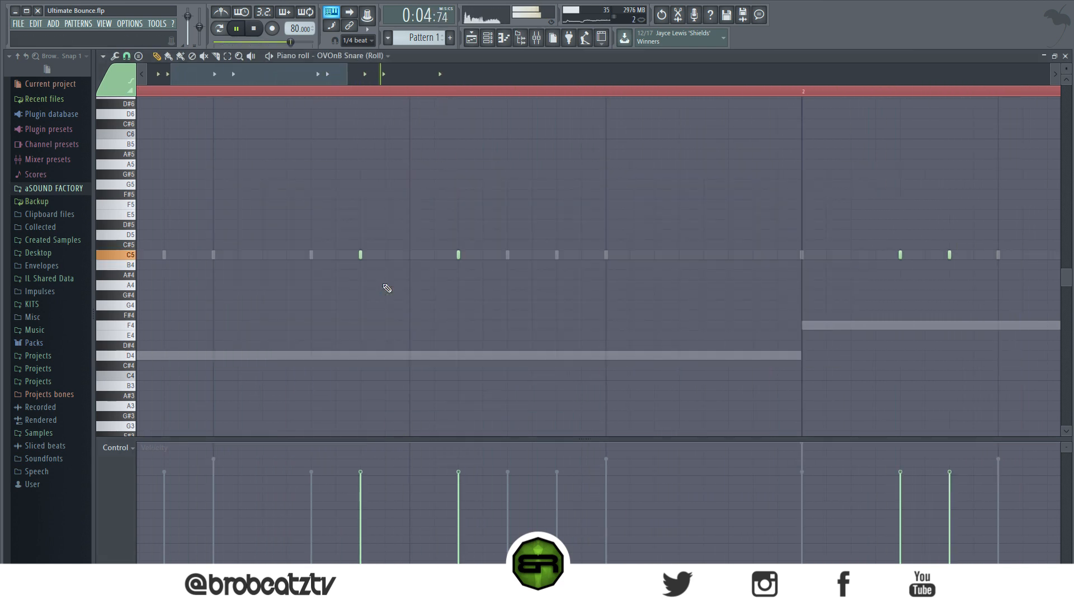
key("ctrl+a")
scroll(404, 268, "up", 1)
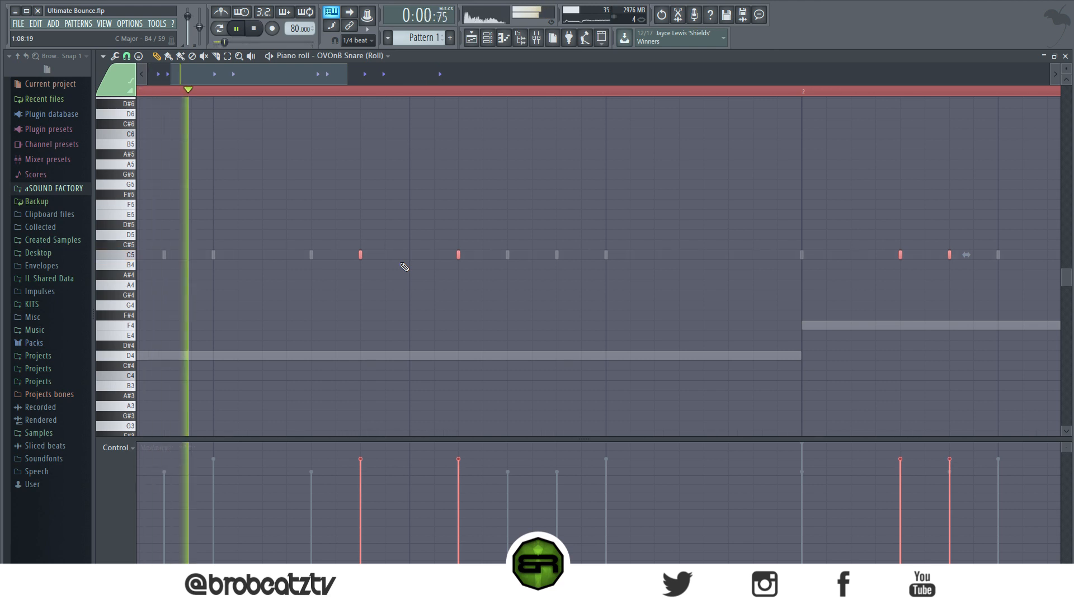
Fill the OVOnB Hat (4) channel on every second step with an extra hit on step 4, and replay the loop.
left_click(488, 40)
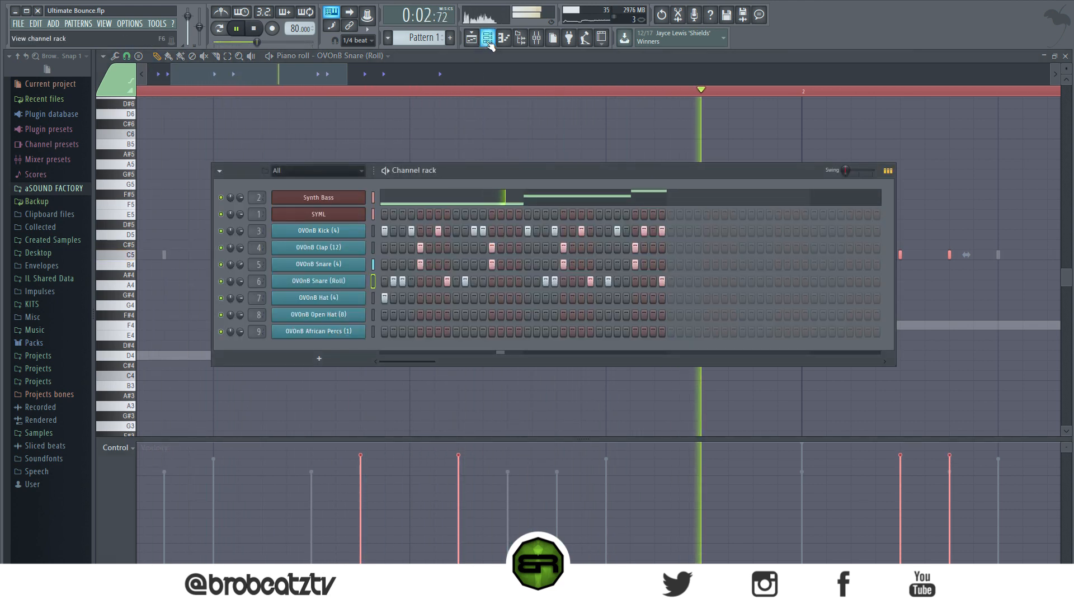
left_click_drag(403, 301, 419, 300)
right_click(365, 301)
left_click(476, 335)
key("space")
key("space")
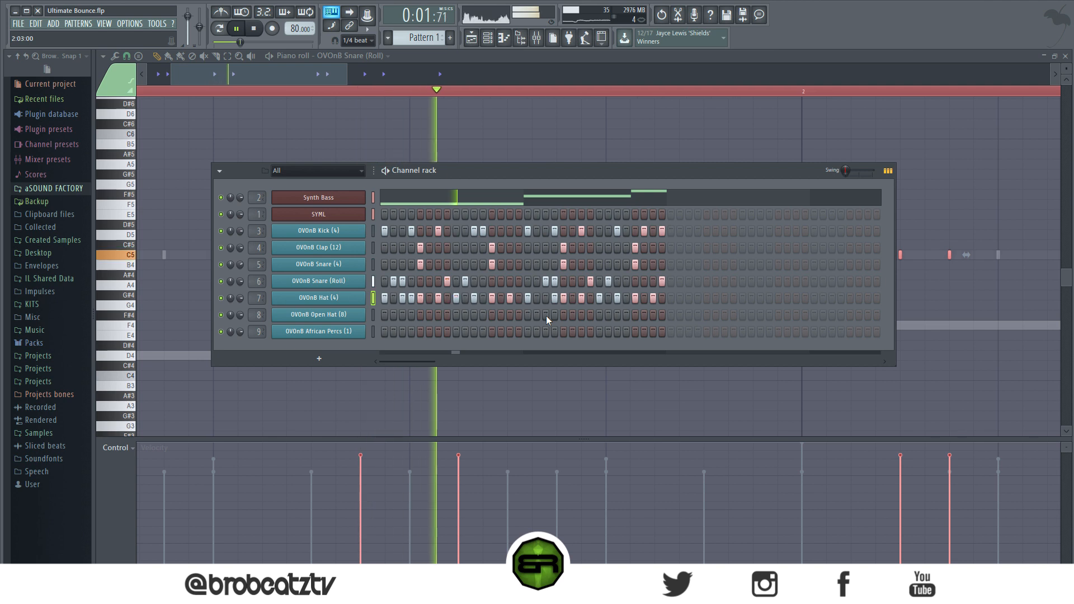
Add African Percs (1) hits on steps 3 and 19 and Open Hat (8) hits on steps 7 and 23, removing Snare (Roll) step 32.
left_click(402, 331)
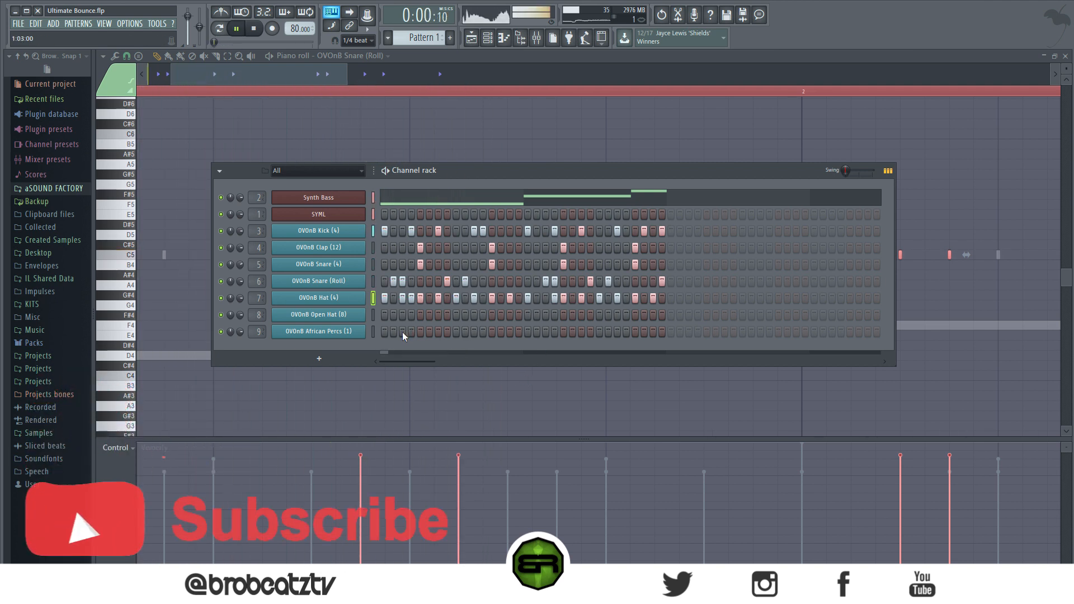
left_click(438, 314)
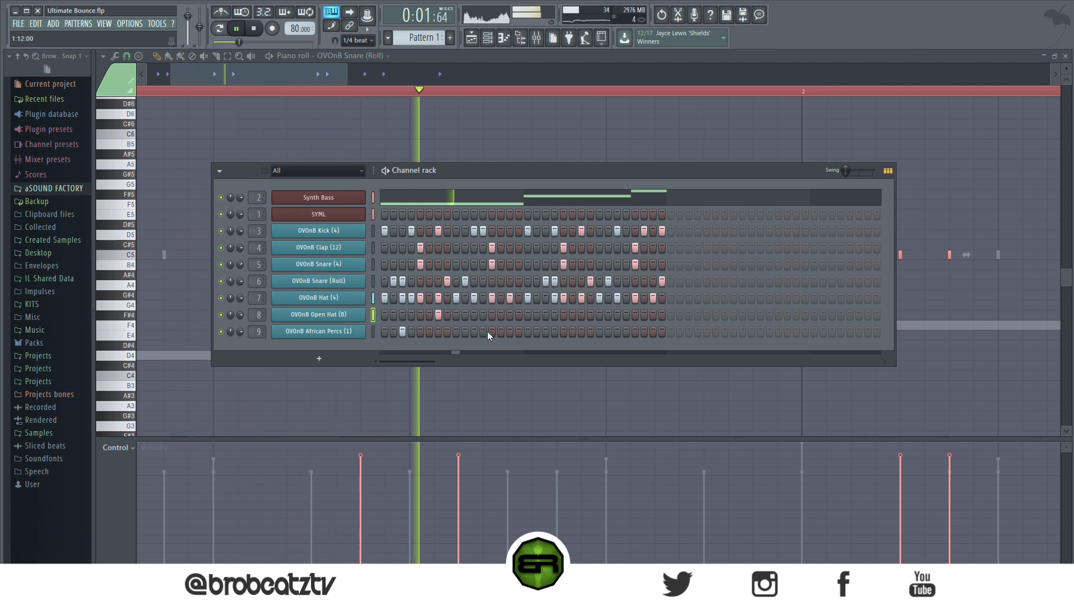
left_click(581, 315)
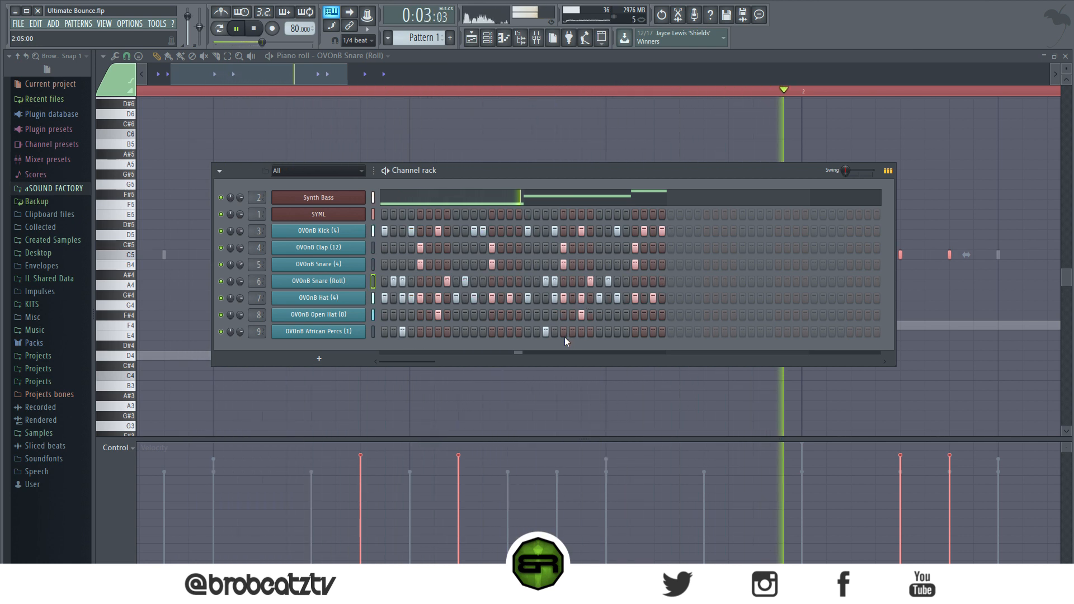
Mute the OVOnB Snare (4) channel and stop the loop.
left_click(221, 264)
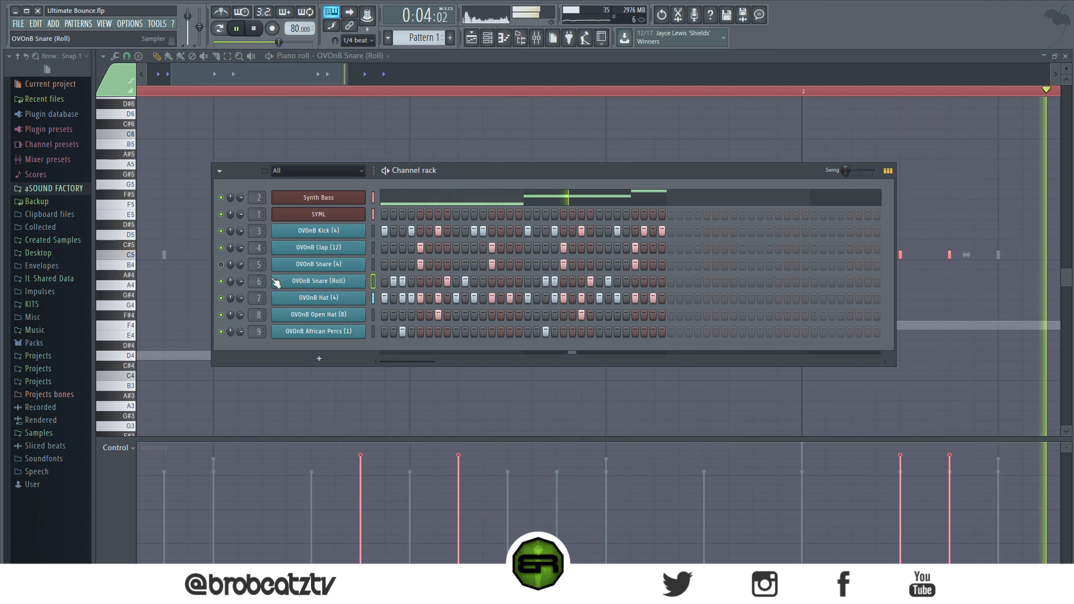
key("space")
Raise the velocity of all OVOnB Kick (4) notes in the piano roll and return to the channel rack.
right_click(358, 230)
left_click(404, 230)
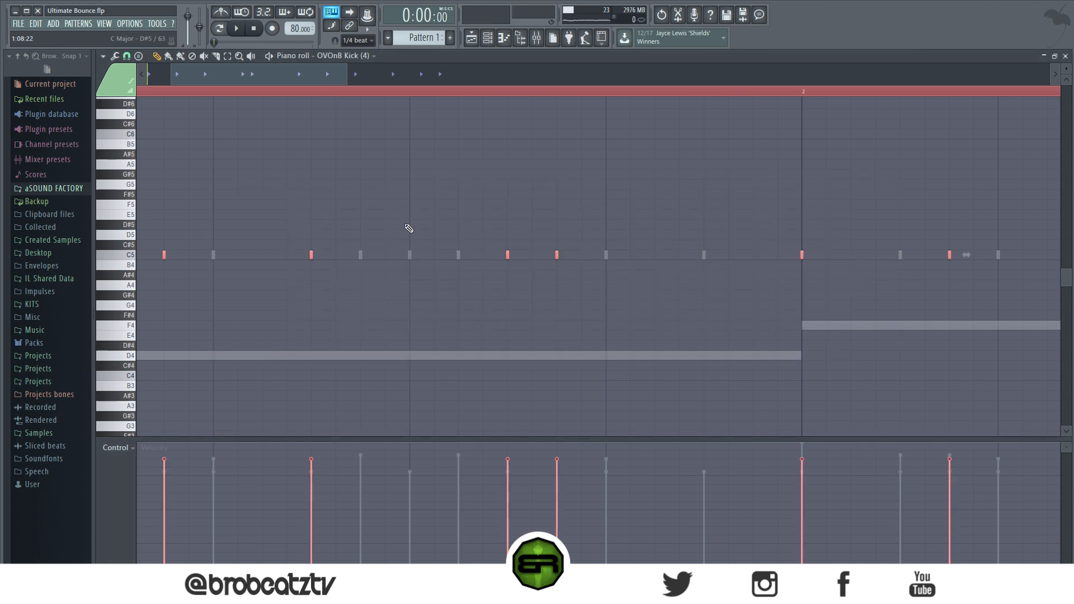
left_click(481, 39)
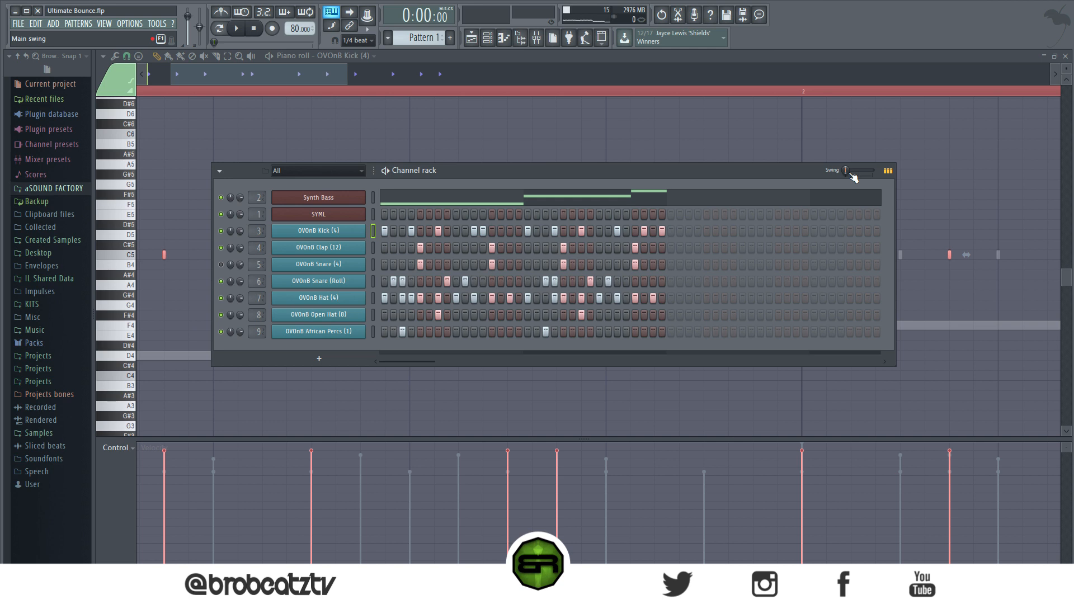
Nudge all OVOnB Clap (12) notes slightly behind the beat in the piano roll.
right_click(362, 246)
left_click(381, 249)
key("ctrl+a")
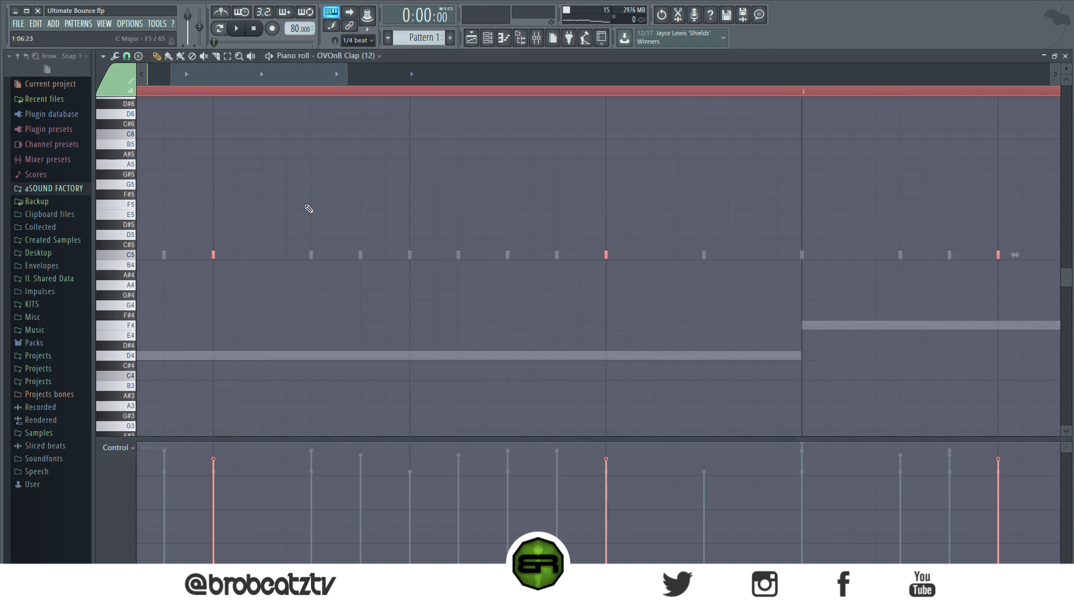
left_click_drag(237, 75, 212, 75)
scroll(299, 93, "up", 2)
scroll(302, 96, "up", 2)
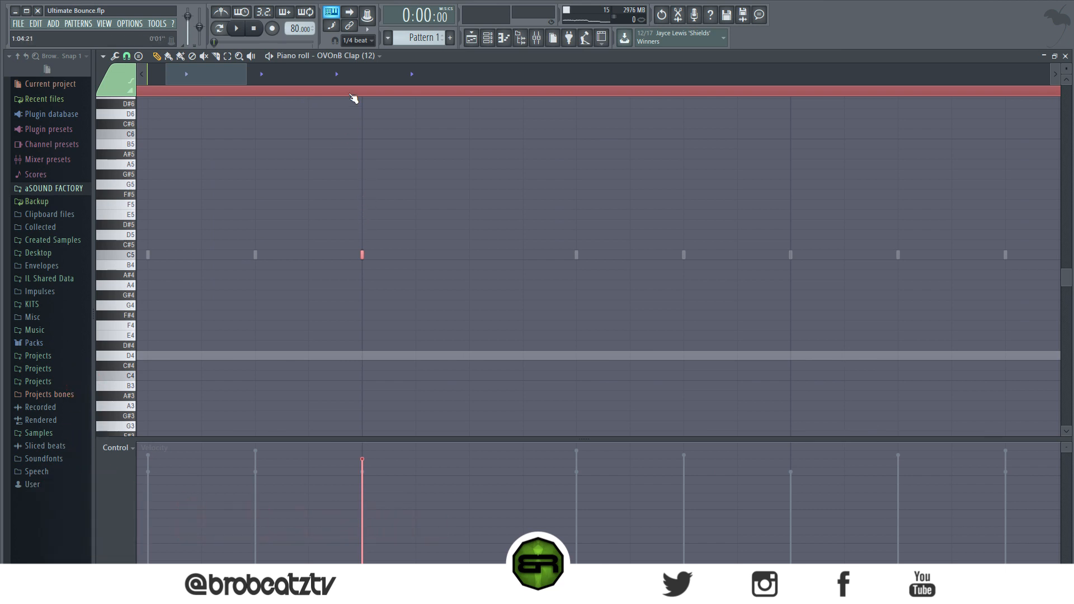
scroll(352, 99, "down", 2)
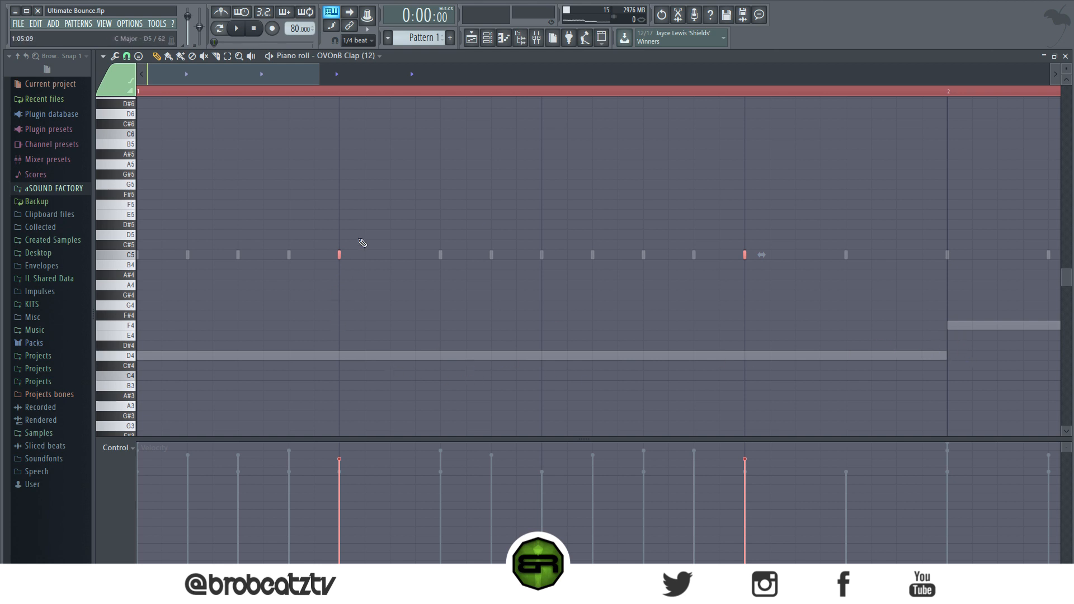
scroll(353, 221, "up", 2)
scroll(353, 222, "down", 1)
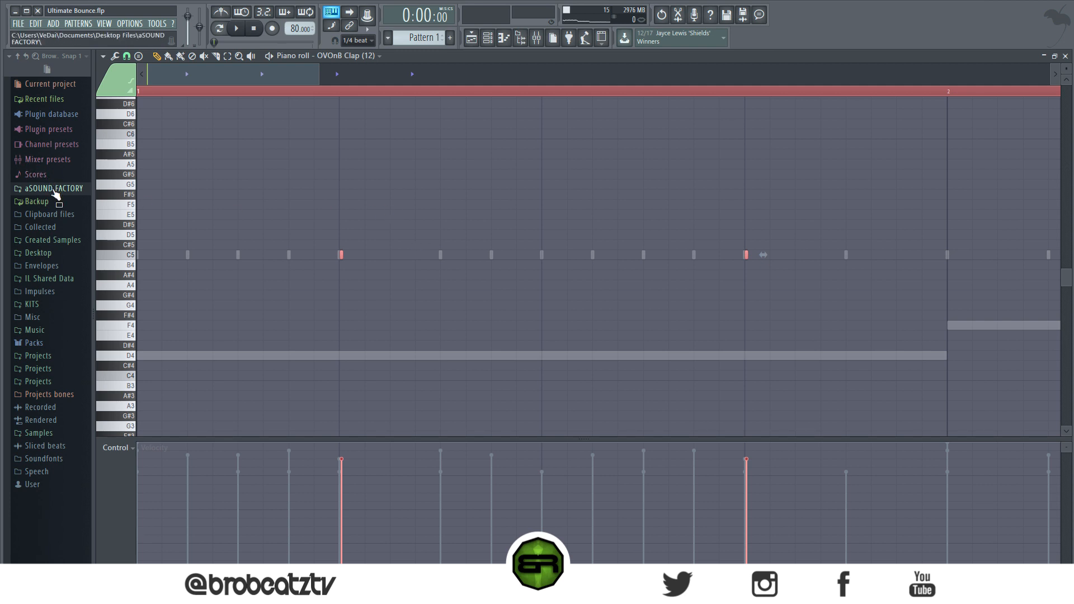
Reopen the channel rack, expand BbTV Free Kits inside aSOUND FACTORY, and widen the browser to show the full kit names.
left_click(52, 189)
left_click(488, 38)
left_click(62, 202)
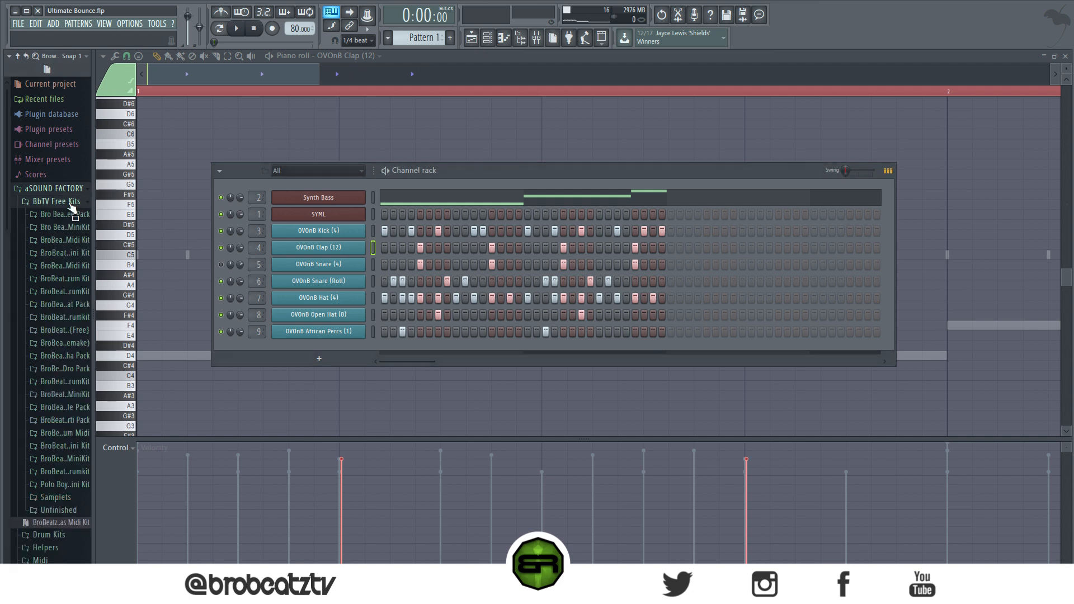
scroll(76, 407, "down", 3)
left_click_drag(94, 394, 146, 391)
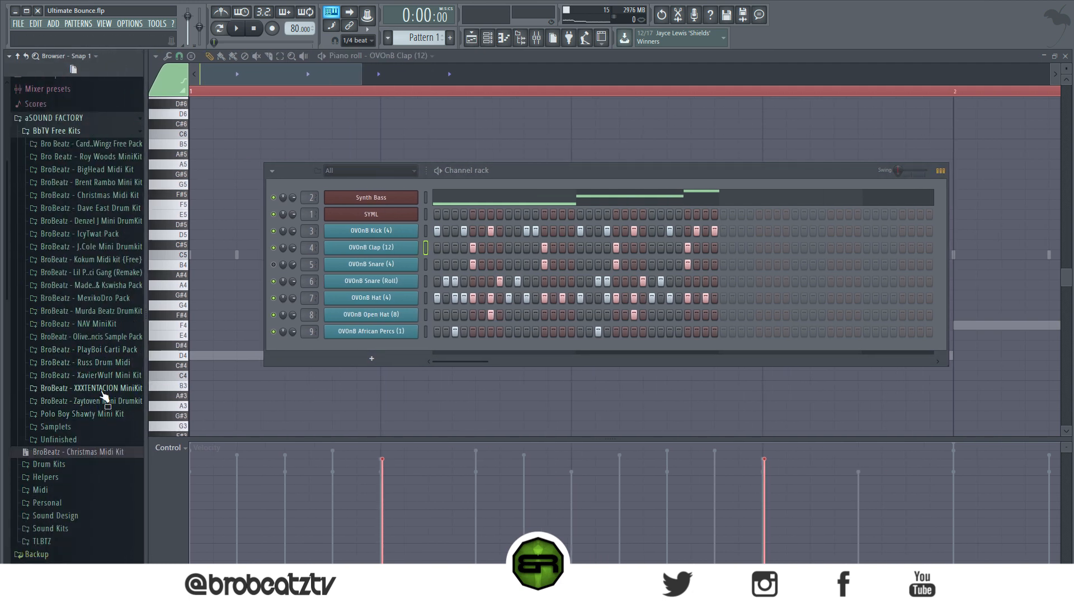
Audition the 808 (Zay) samples in the 808 folder of the BroBeatz - Zaytoven Mini Drumkit.
left_click(103, 402)
left_click(94, 415)
left_click(93, 429)
left_click(90, 448)
left_click(91, 463)
left_click(91, 450)
left_click(91, 438)
left_click(92, 427)
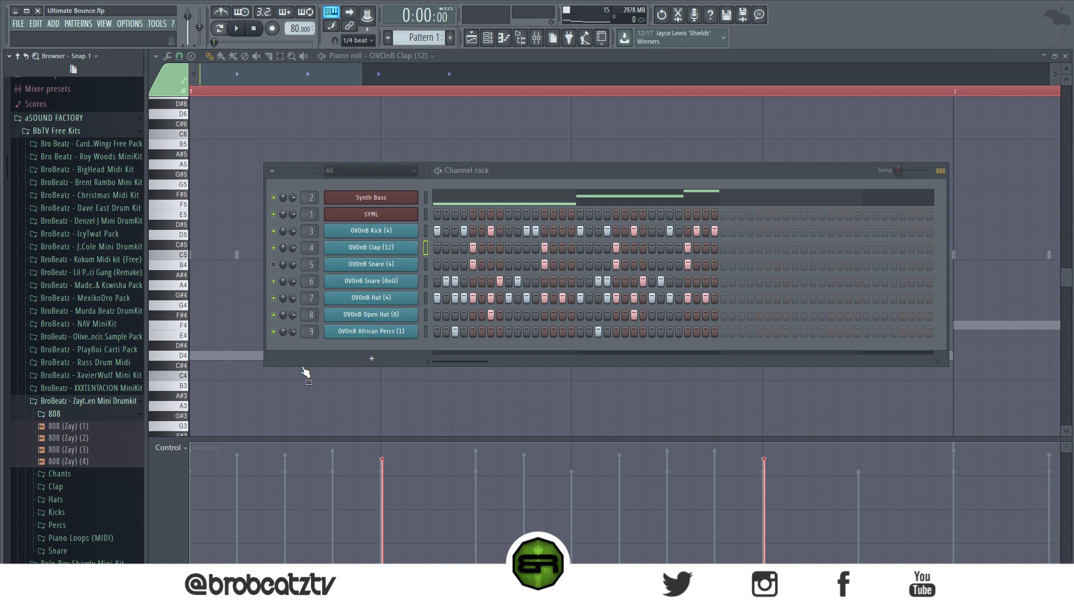
Load the sample 808 (Zay) (1) as a new channel below OVOnB African Percs (1) and close its sampler window.
left_click(56, 415)
left_click(54, 414)
left_click_drag(70, 426, 396, 351)
left_click(395, 349)
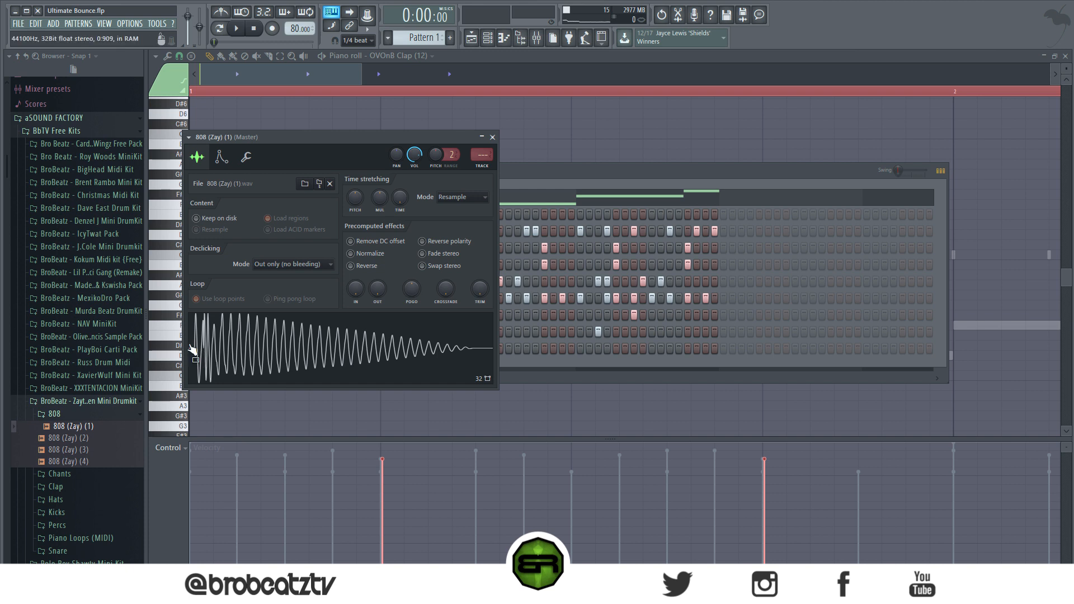
left_click(492, 137)
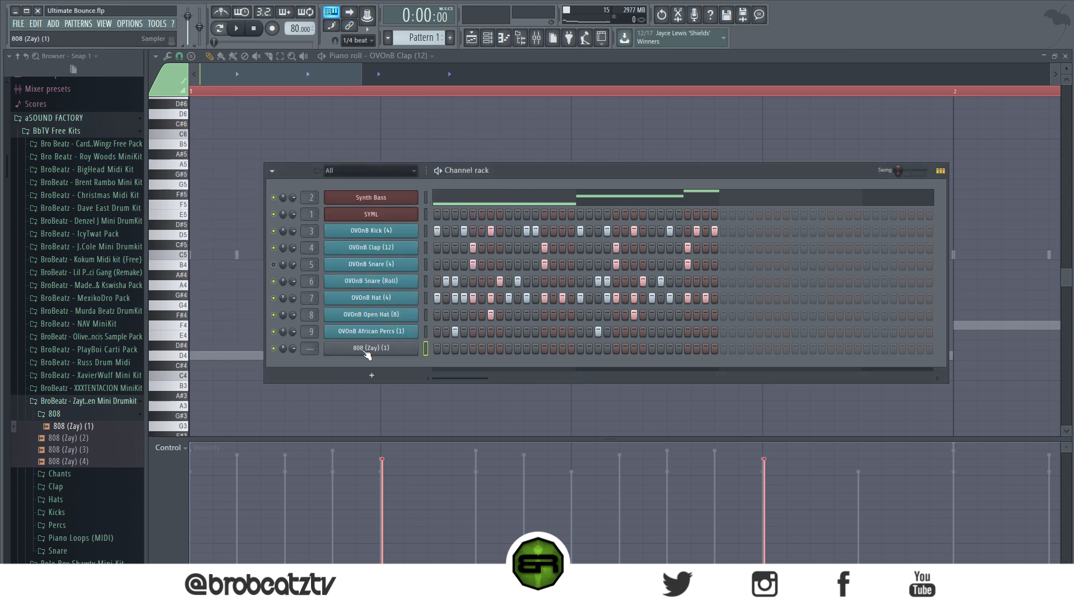
Delete the 808 (Zay) (1) channel and collapse the Zaytoven kit folder.
right_click(368, 355)
left_click(442, 450)
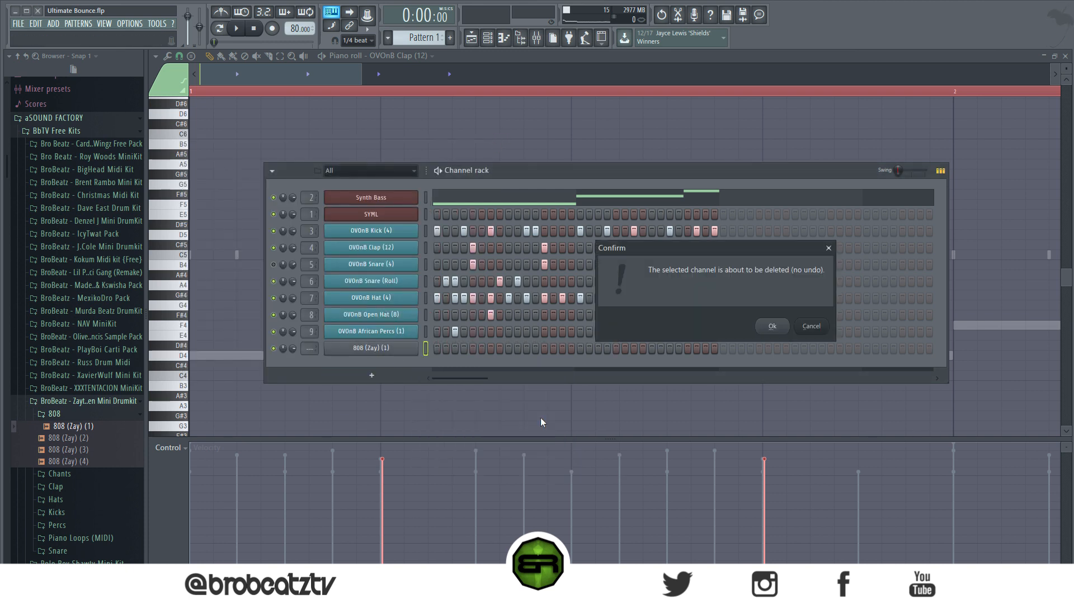
left_click(772, 328)
left_click(120, 401)
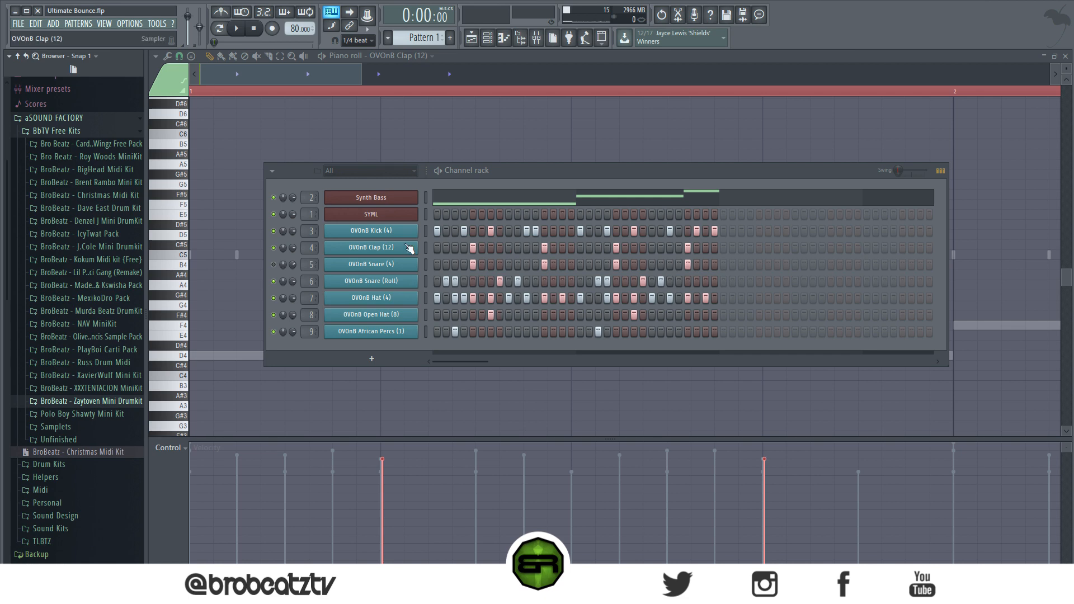
Move the OVOnB Clap (12) notes back onto the beat in the piano roll.
right_click(416, 247)
left_click(439, 248)
right_click(417, 246)
left_click(434, 248)
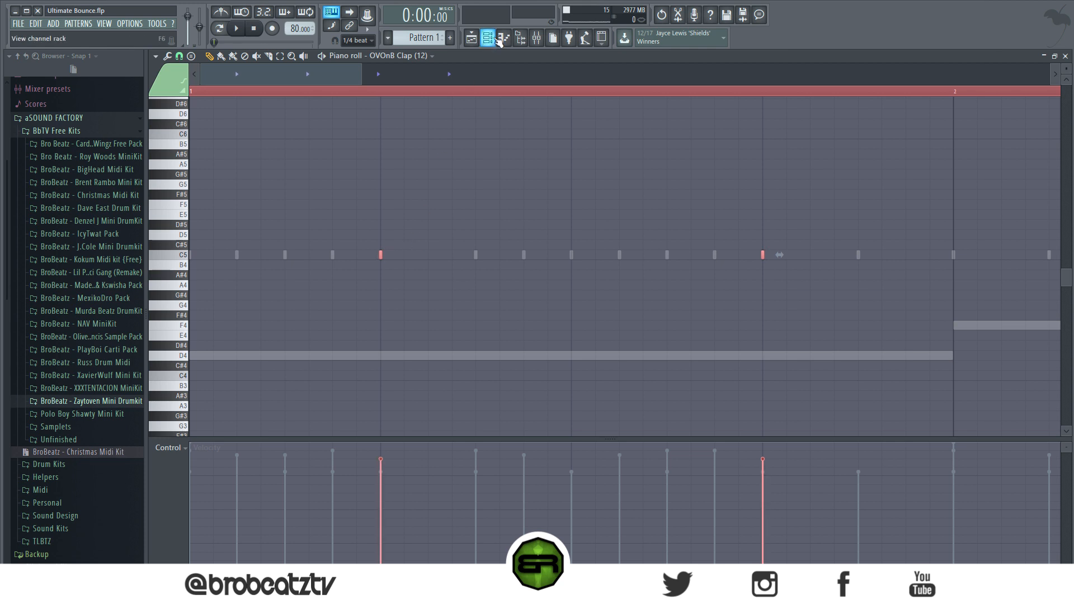
Apply a light amount of main swing in the channel rack and collapse the aSOUND FACTORY folder.
left_click(498, 39)
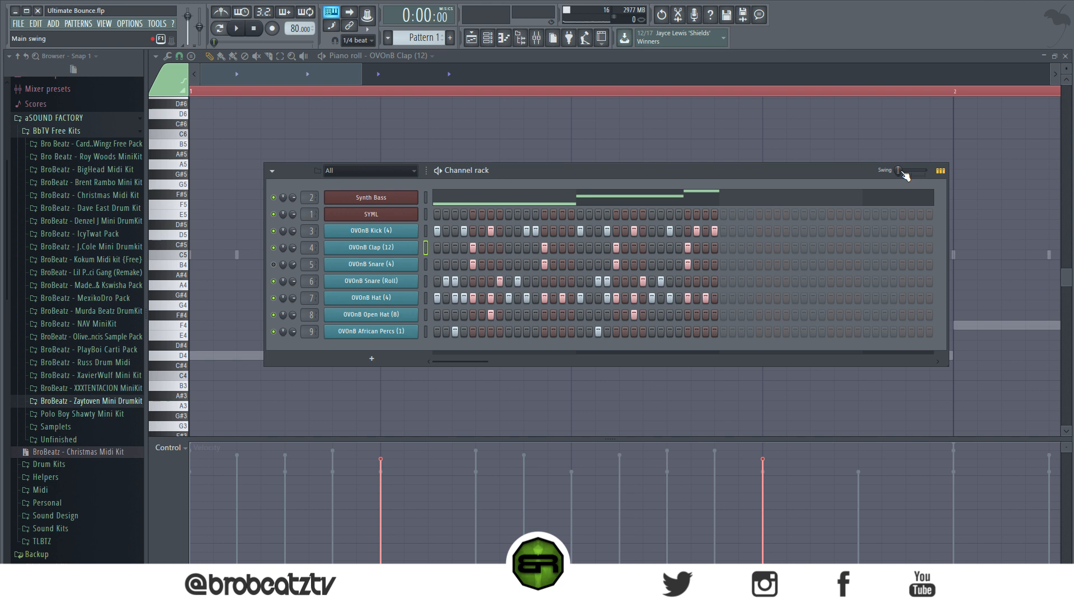
left_click_drag(902, 173, 907, 172)
left_click(122, 121)
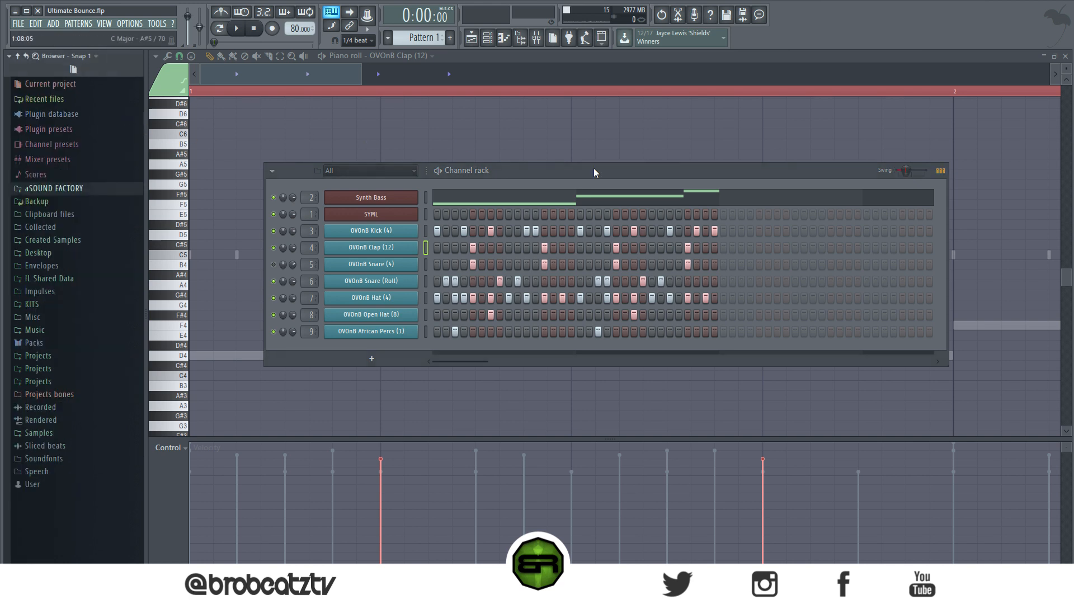
left_click_drag(906, 171, 910, 172)
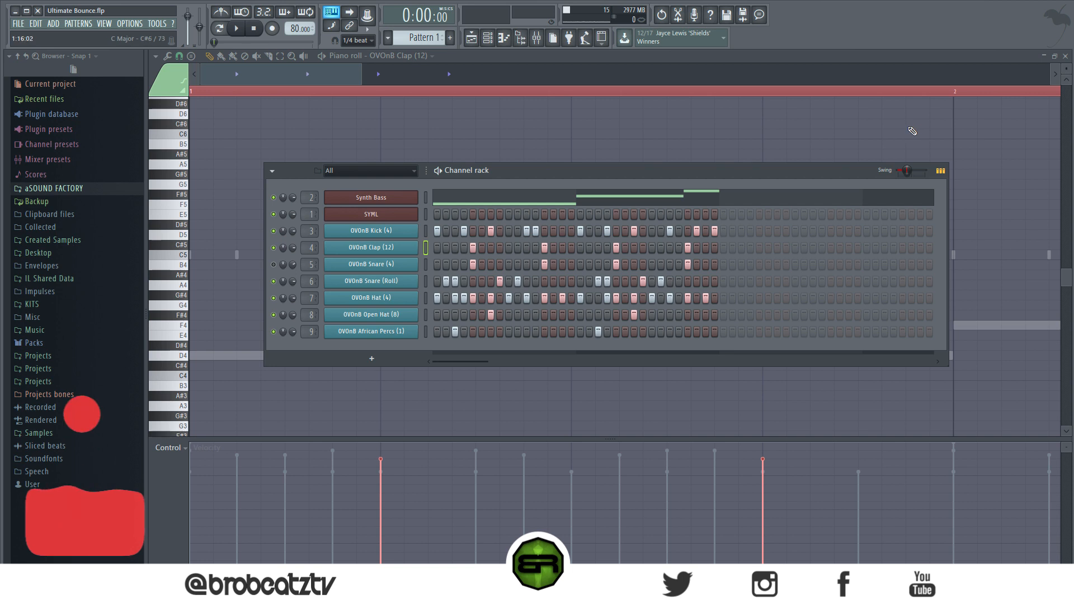
Audition the swung loop with the playlist open behind the channel rack.
key("space")
left_click(488, 39)
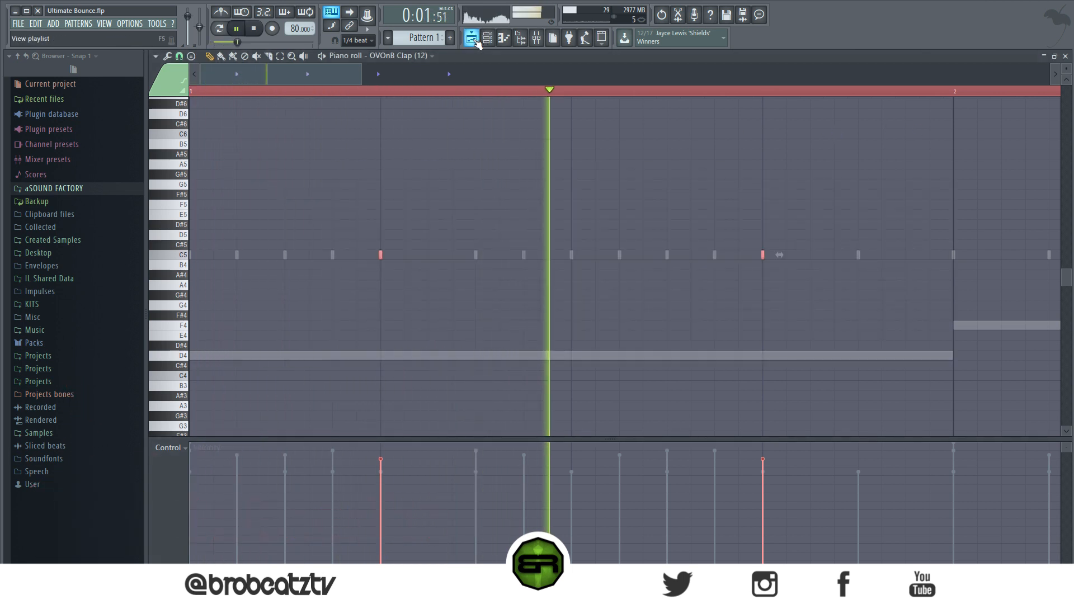
left_click(471, 38)
left_click(487, 37)
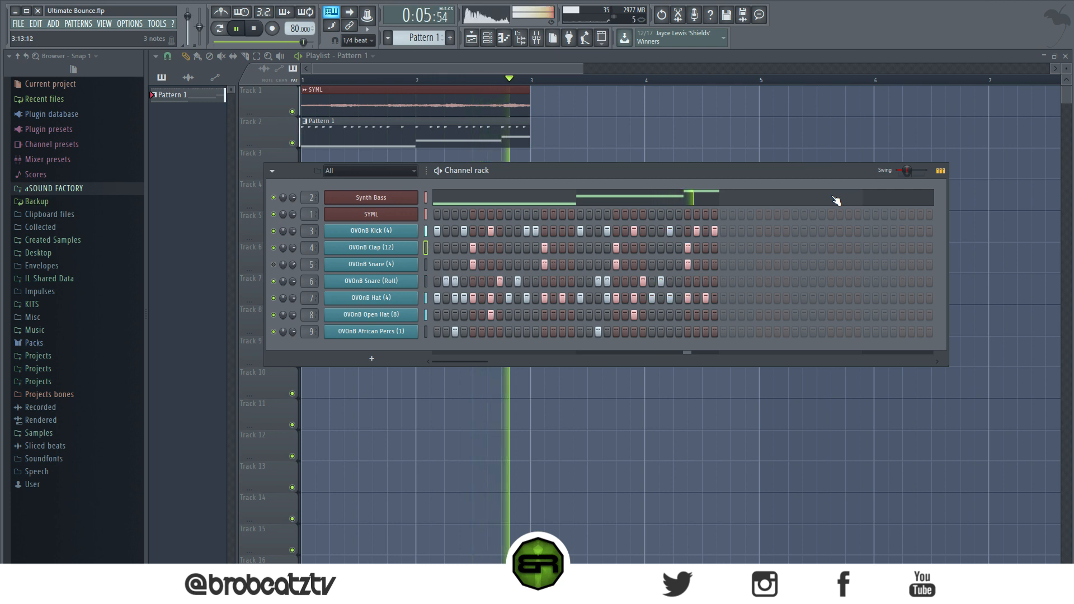
key("space")
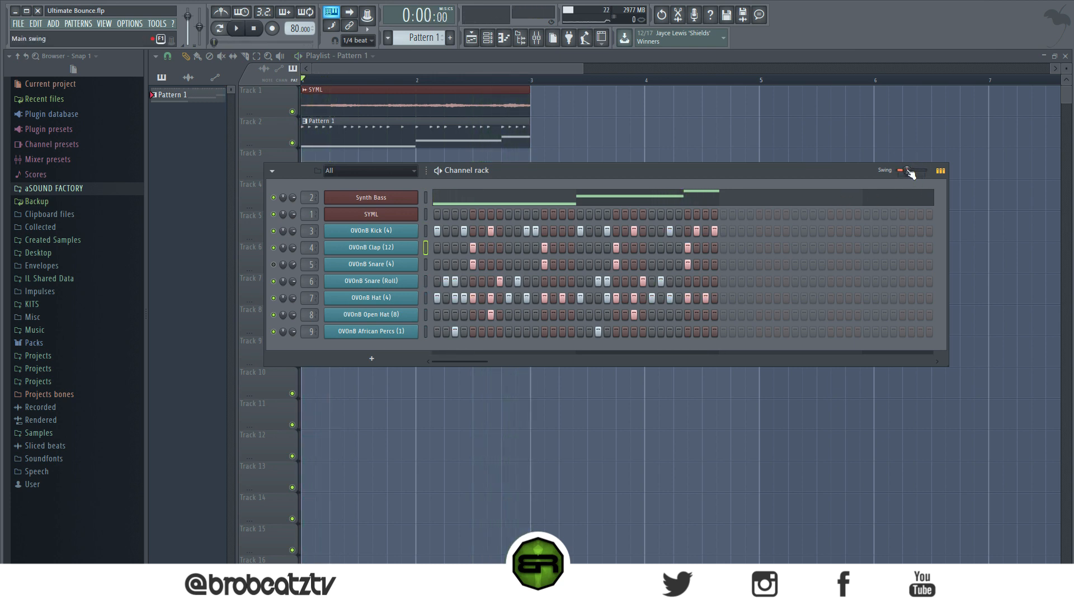
Push the main swing to its maximum while the loop plays, then bring it back to a light amount.
left_click_drag(908, 171, 916, 171)
key("space")
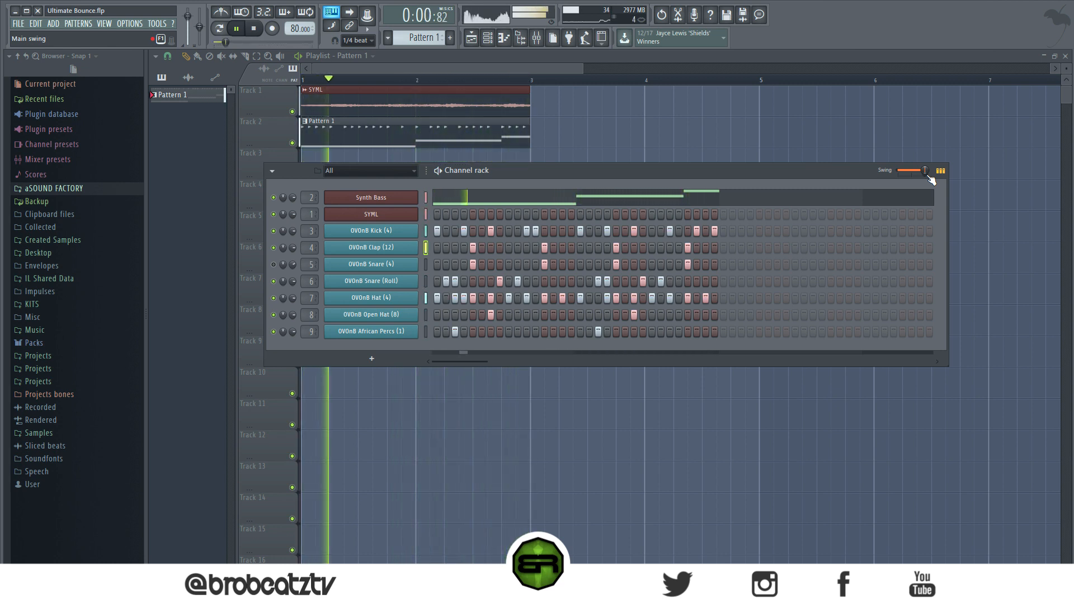
left_click_drag(931, 173, 908, 170)
key("space")
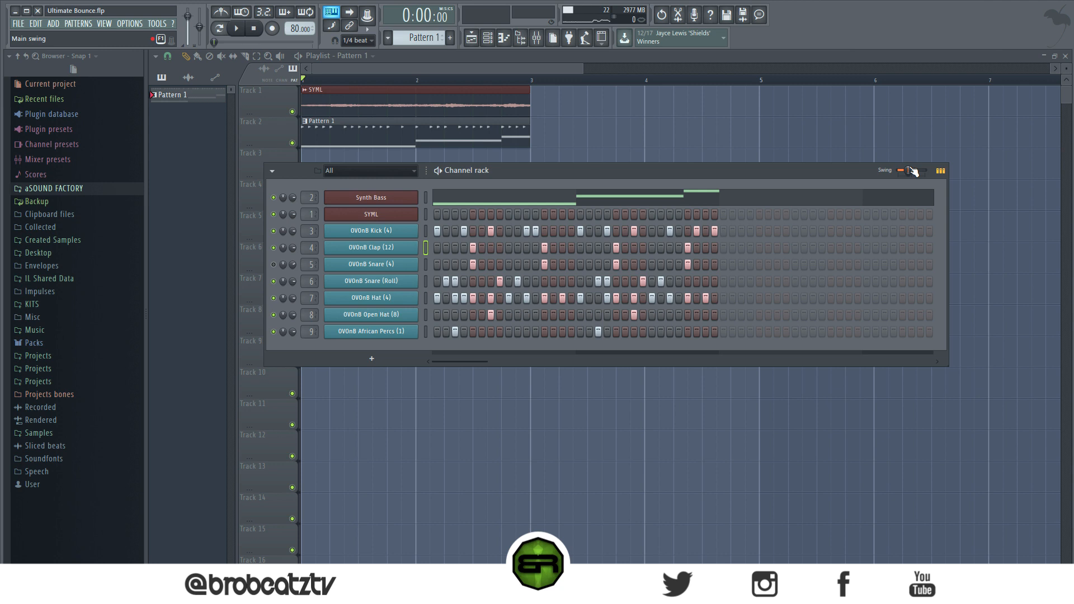
Lengthen the OVOnB Hat (4) note on step 7 to two steps and chop it into a roll.
right_click(408, 296)
left_click(437, 297)
key("ctrl+a")
mouse_move(468, 241)
left_mouse_down()
mouse_move(496, 269)
mouse_move(568, 258)
left_mouse_up()
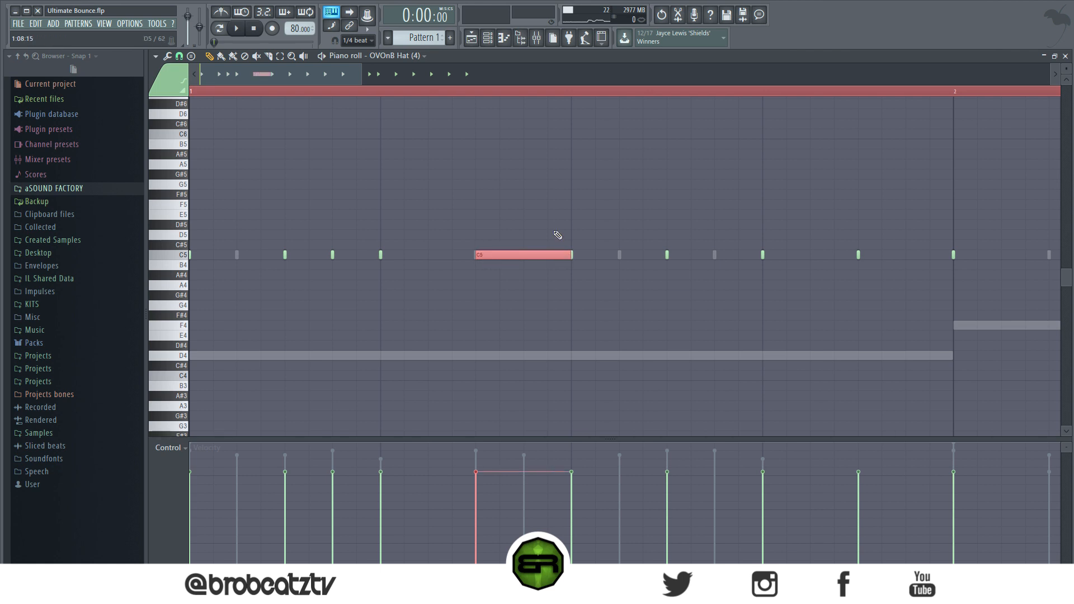
key("ctrl+u")
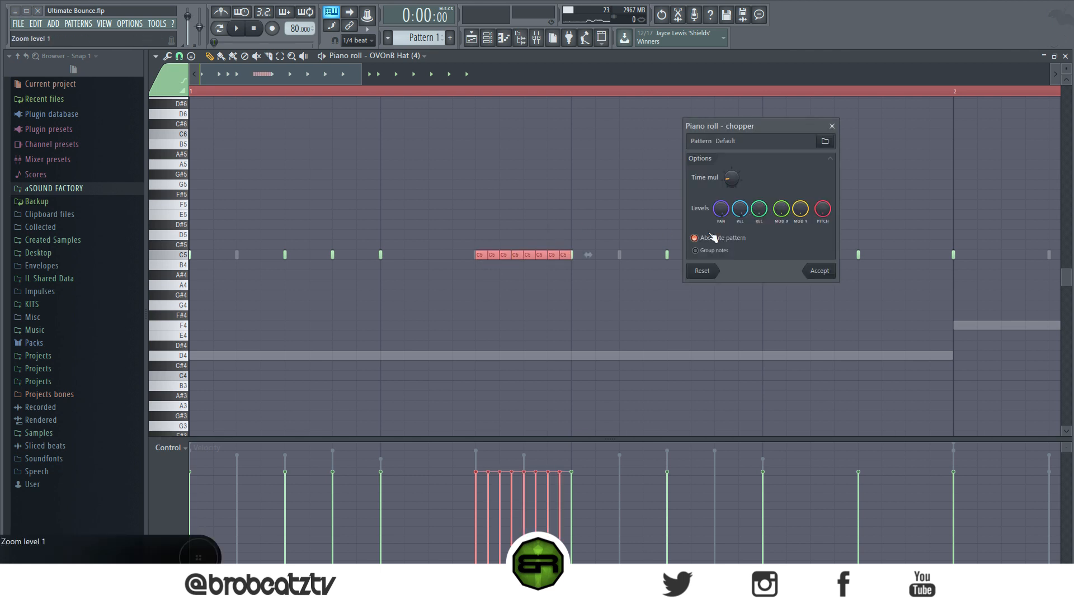
left_click(819, 274)
Check the mixer, audition the loop with the hat roll, and turn the channel rack's main swing down.
left_click(538, 39)
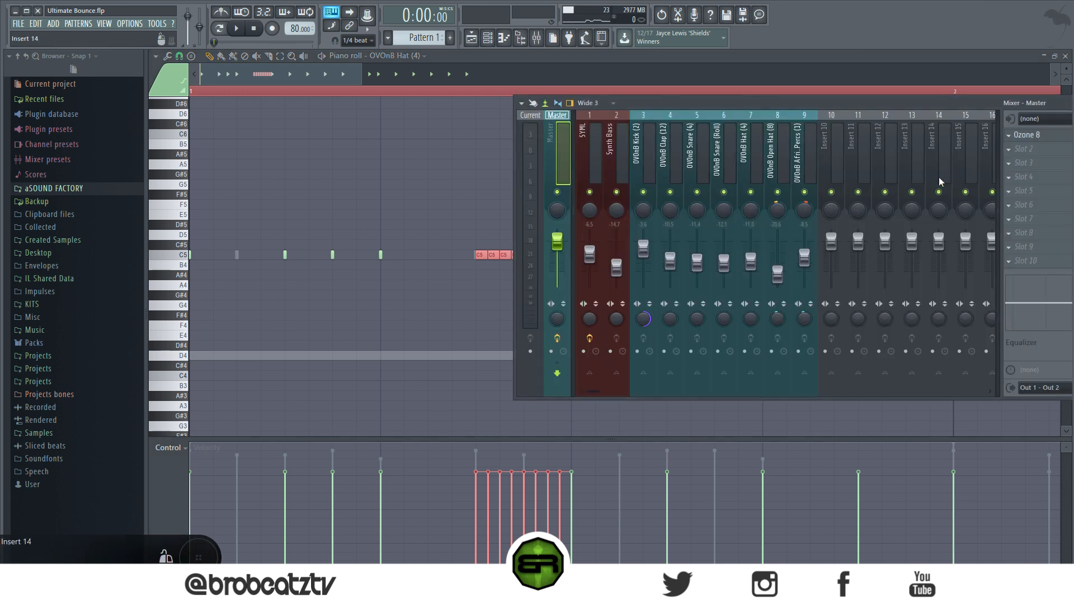
left_click(536, 39)
left_click(488, 38)
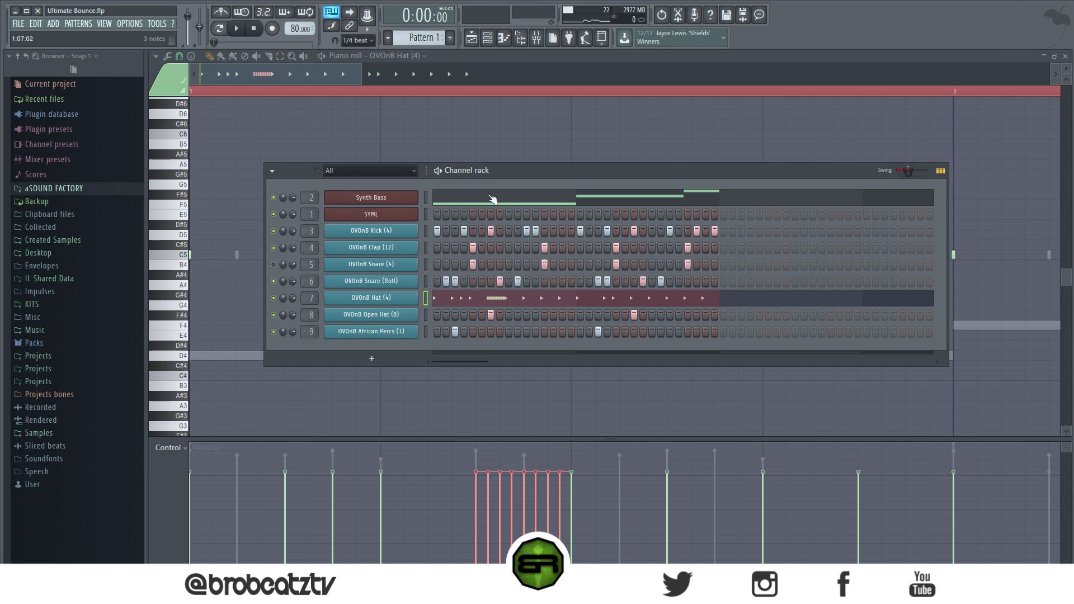
key("space")
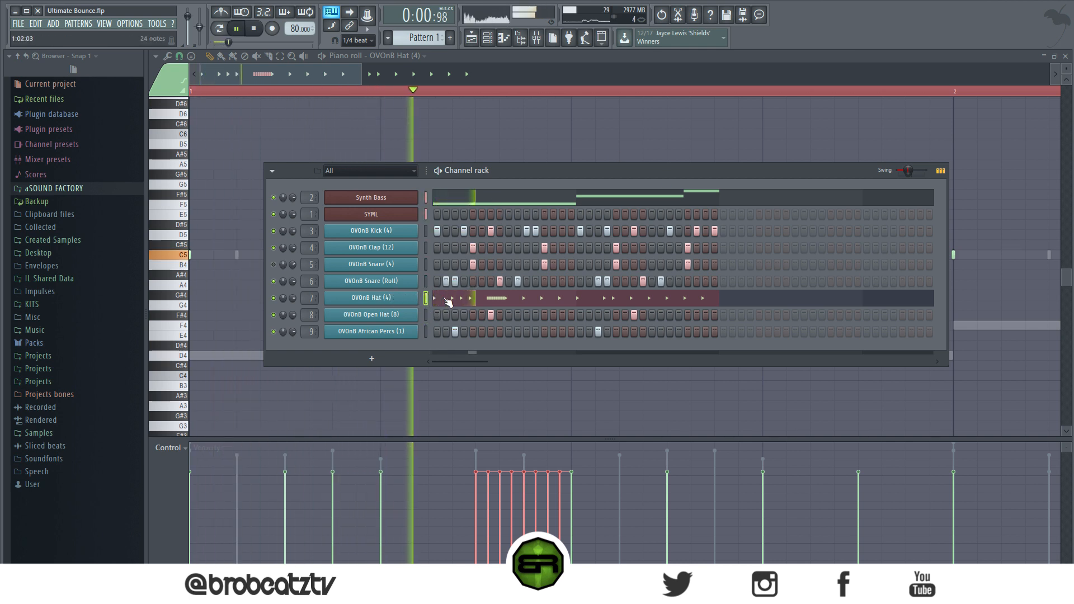
key("space")
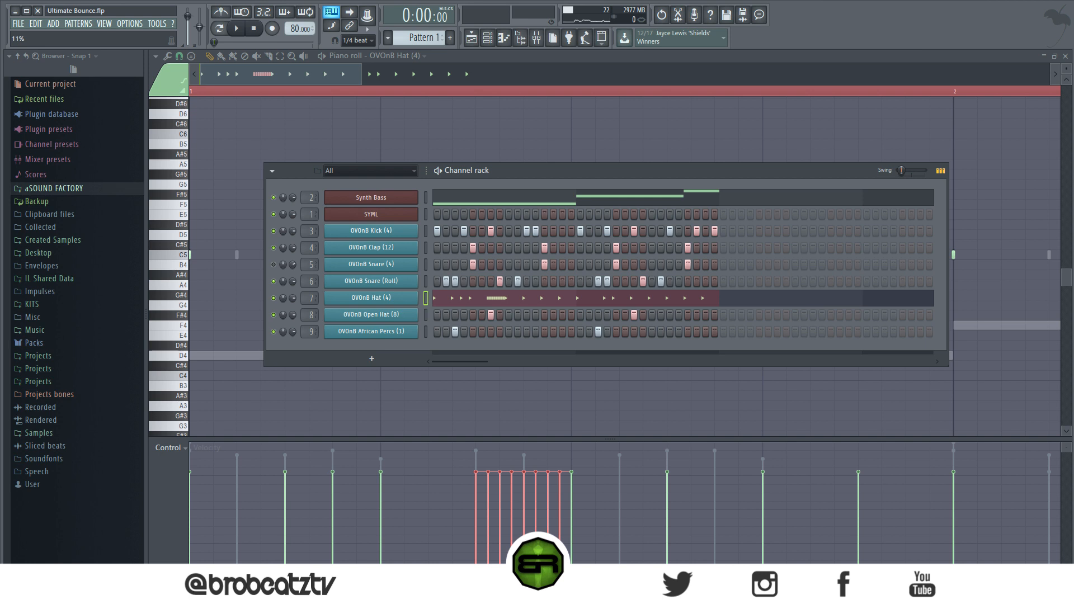
Reduce the OVOnB Hat (4) roll on step 7 to a single short hit and stop playback.
left_click_drag(622, 170, 578, 276)
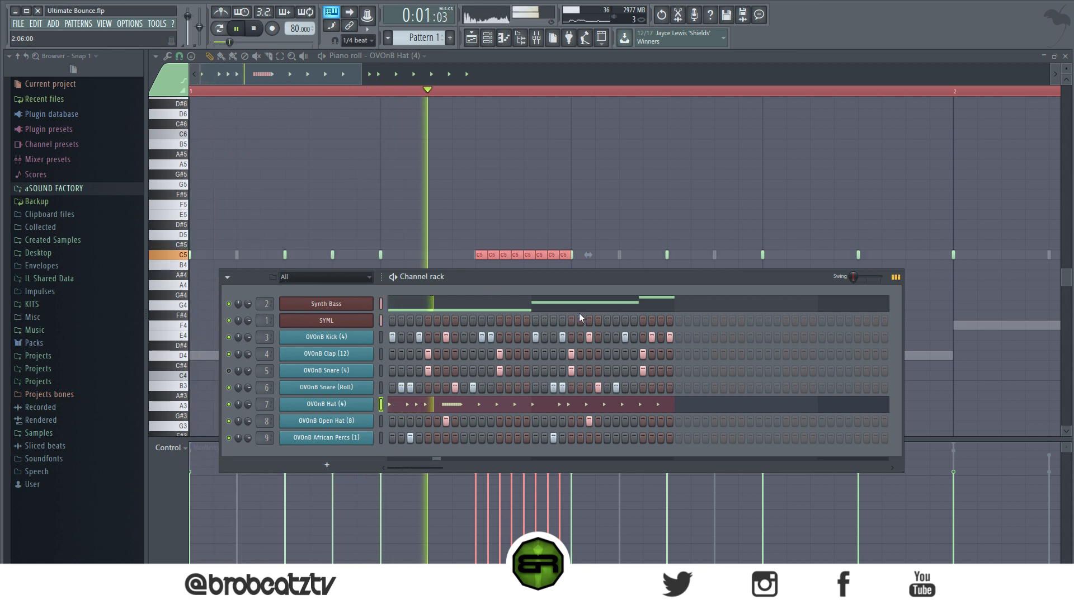
right_click(481, 255)
key("space")
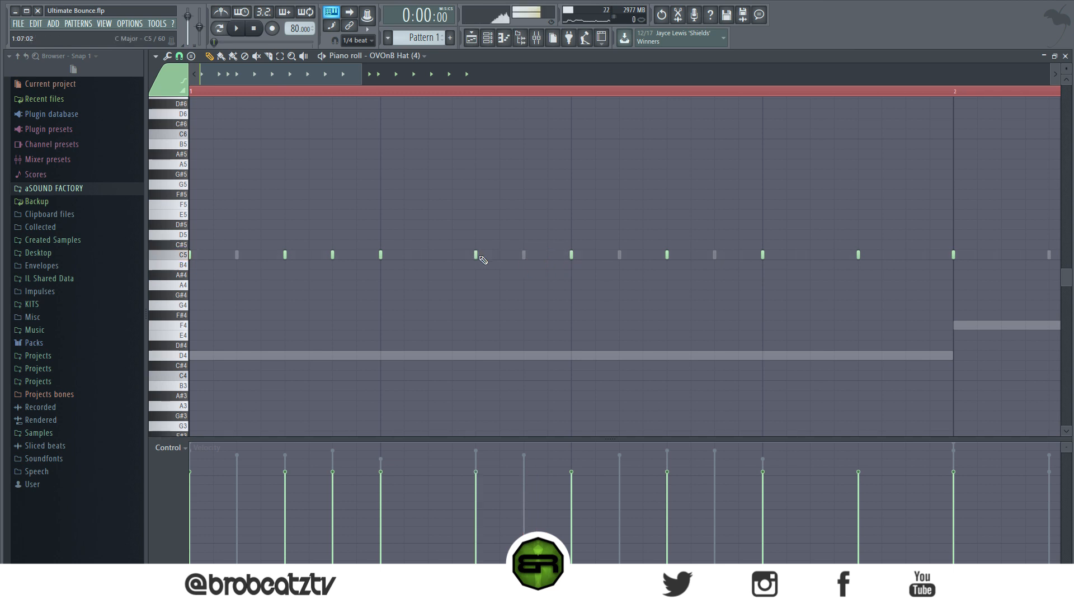
Raise the Synth Bass track's volume slightly in the mixer and return to the channel rack.
left_click(536, 40)
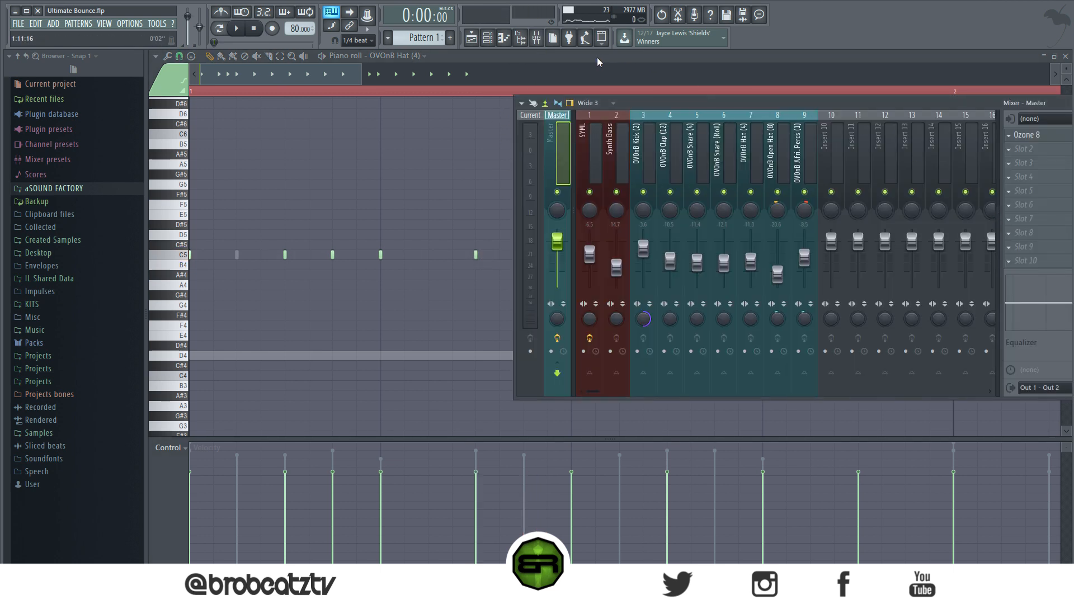
left_click(538, 38)
left_click(553, 38)
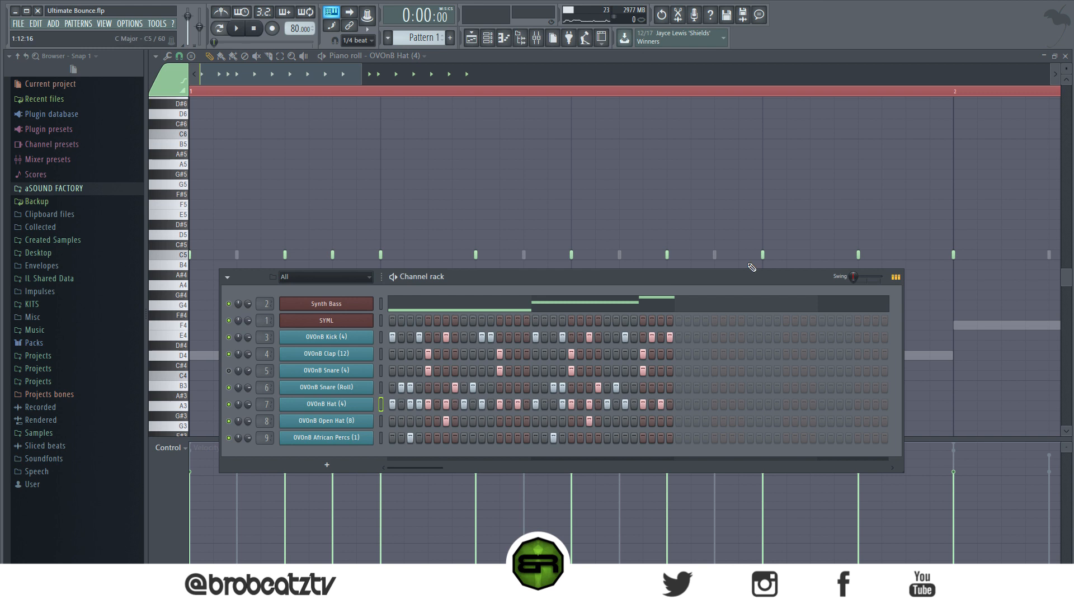
key("F9")
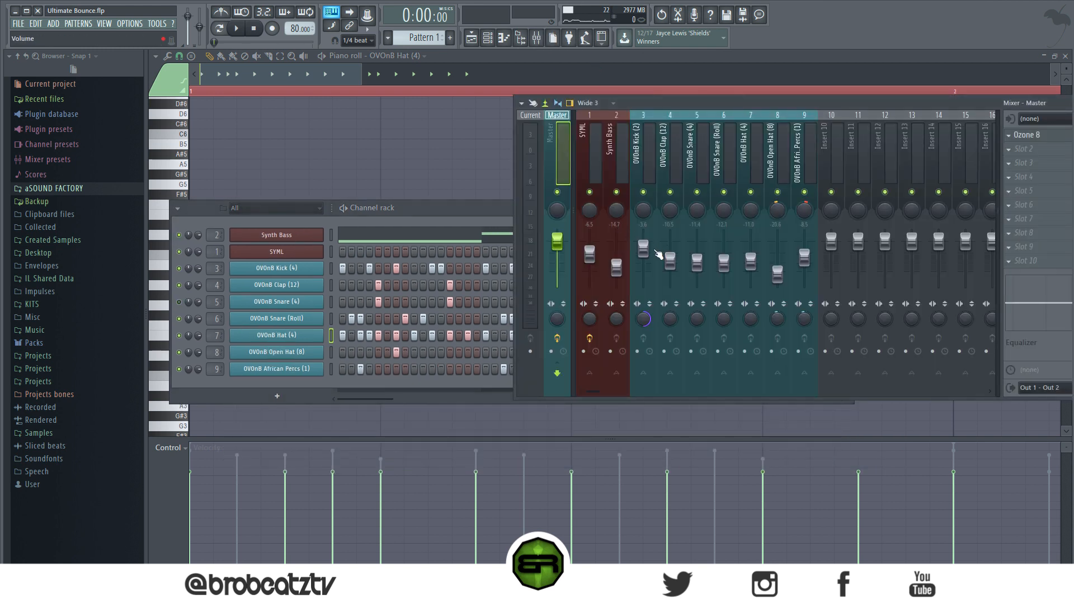
left_click_drag(616, 267, 616, 266)
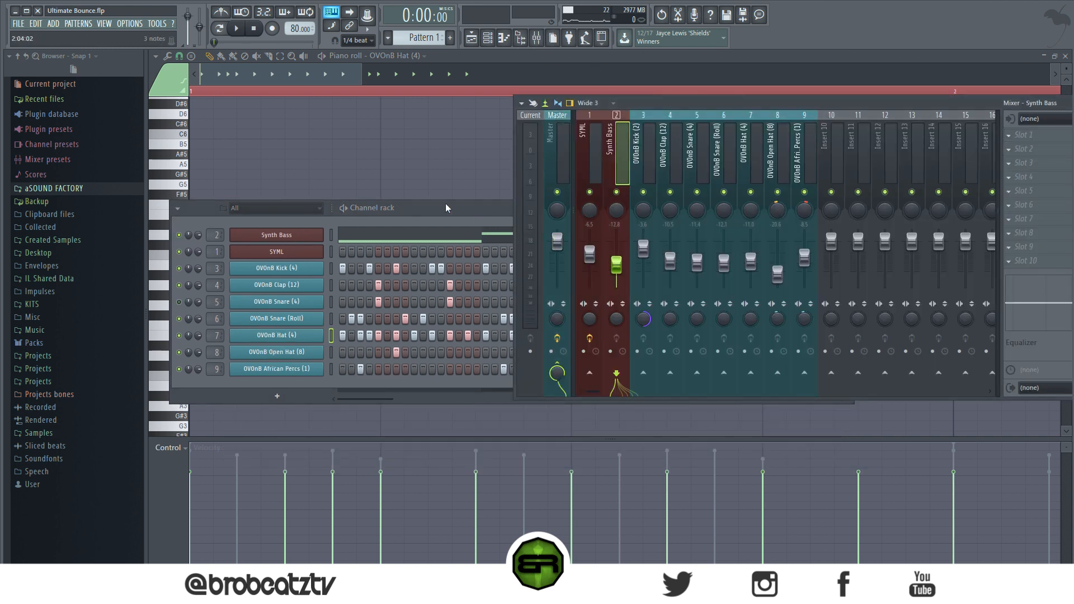
left_click(512, 201)
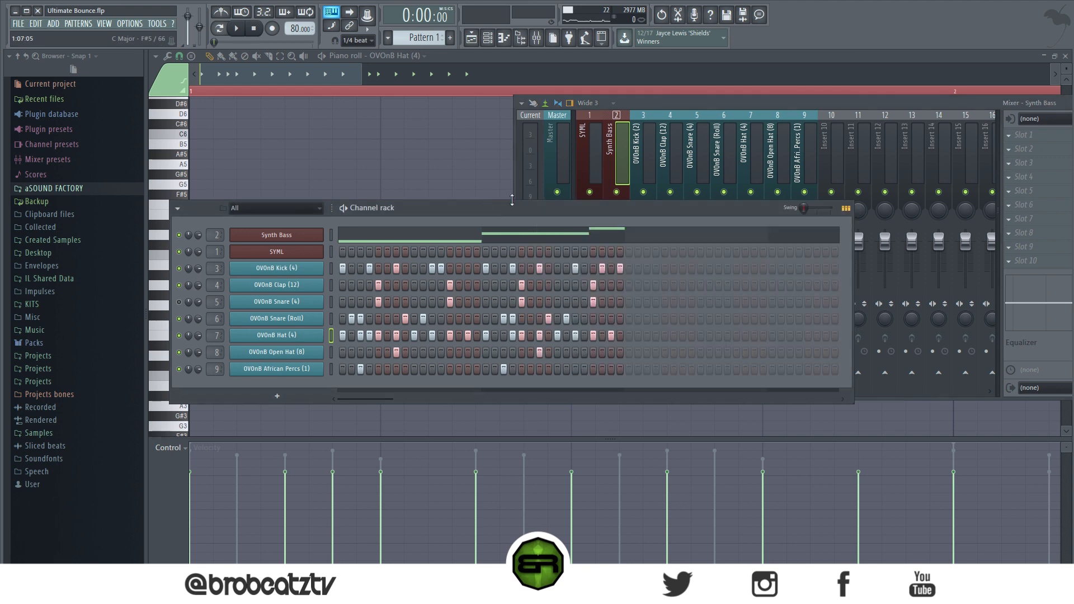
Play the loop with the playlist open, raise the SYML mixer track's volume slightly, and close the mixer.
left_click(482, 41)
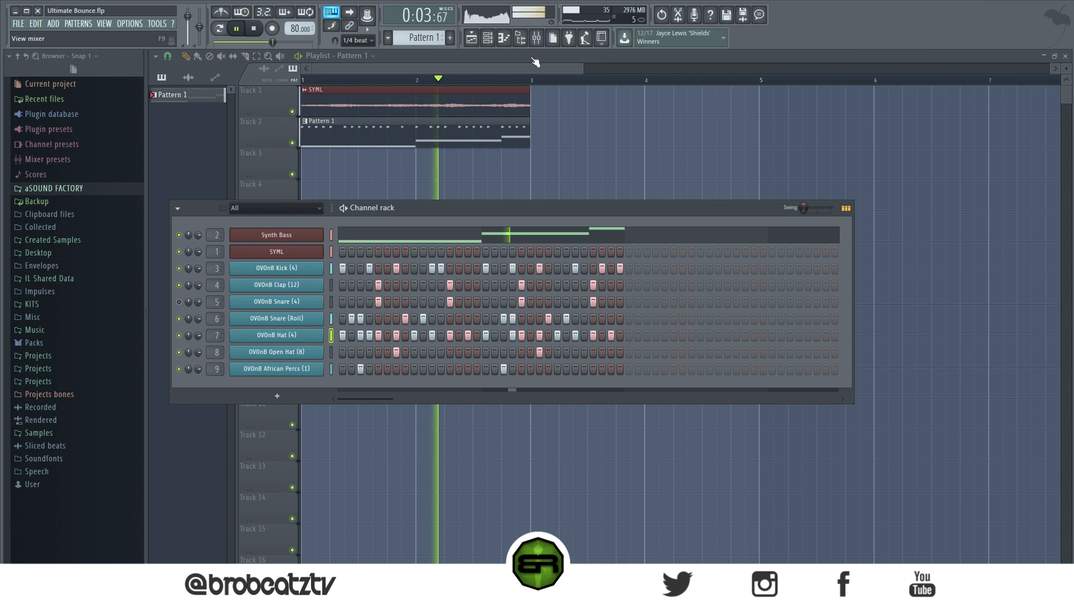
left_click(536, 38)
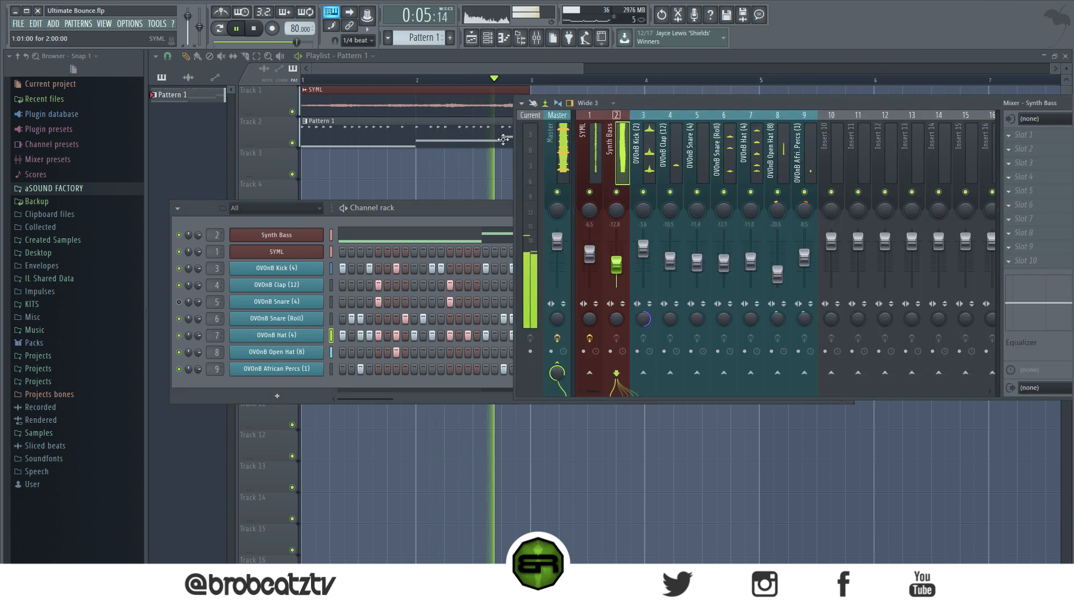
left_click(590, 251)
left_click(491, 211)
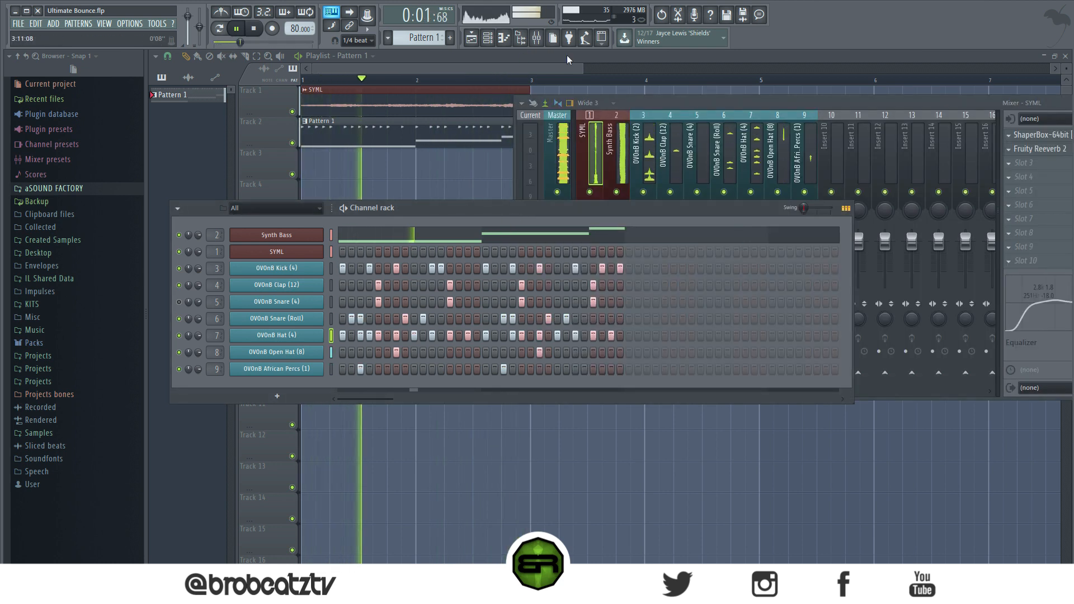
left_click(488, 38)
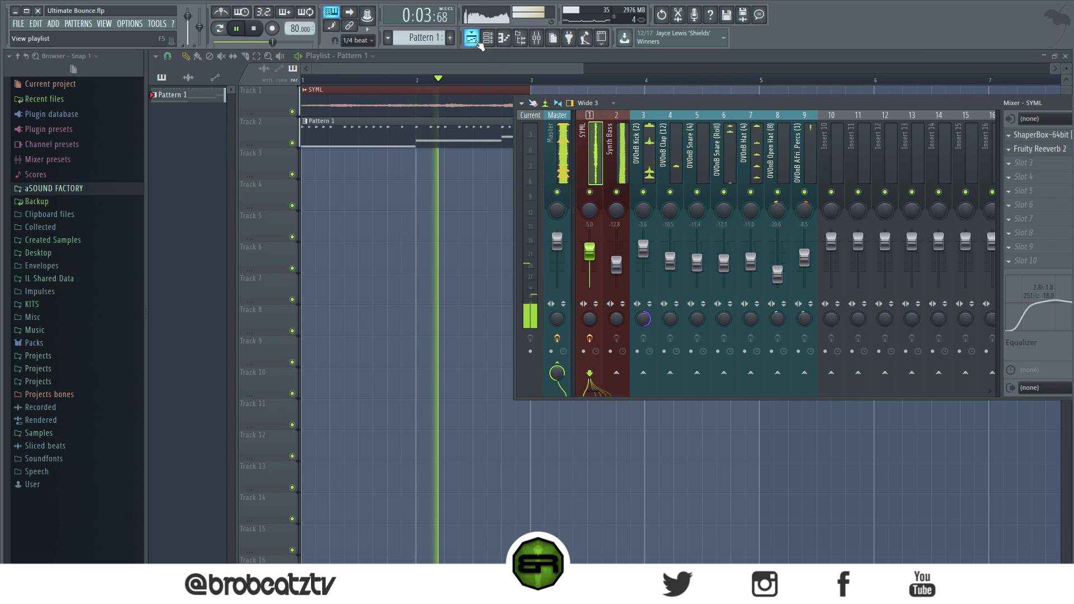
left_click(488, 38)
left_click(538, 39)
left_click(539, 39)
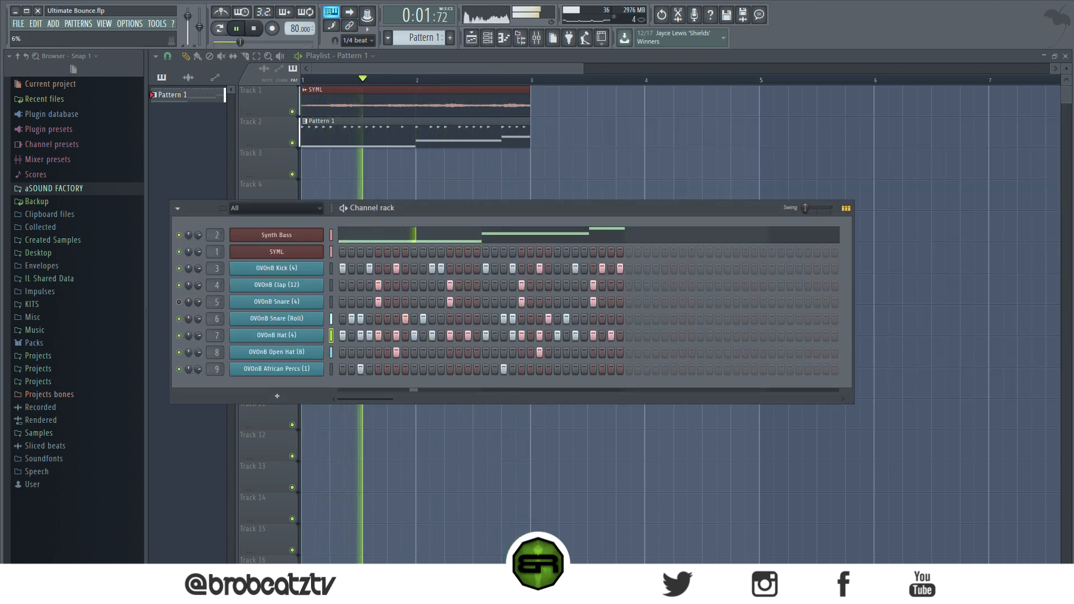
Raise the channel rack's main swing to 46% during playback, and ease it back slightly.
left_click_drag(811, 208, 815, 211)
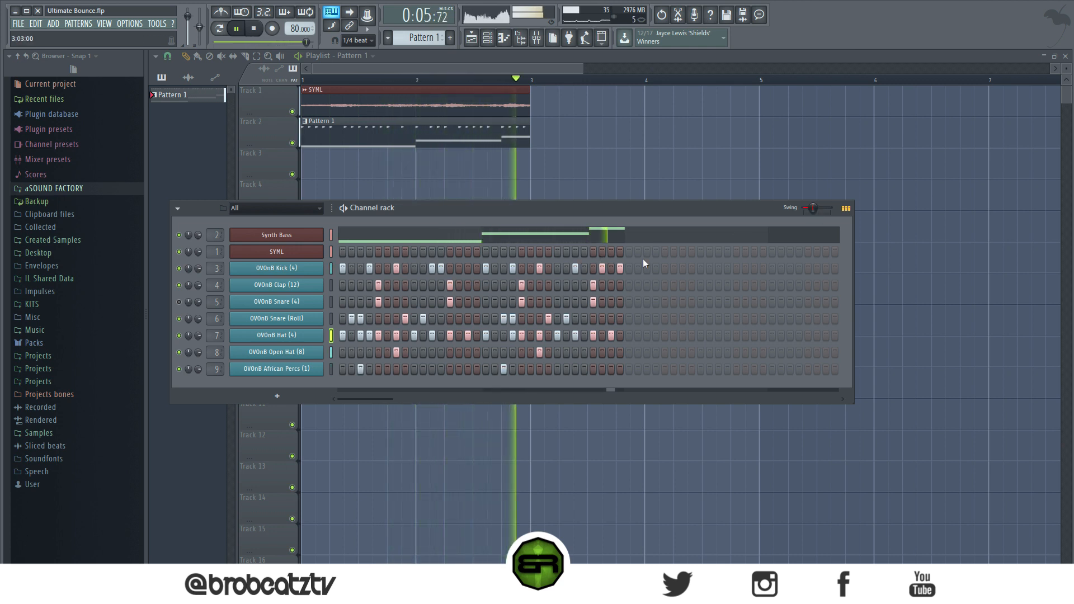
left_click_drag(814, 209, 816, 208)
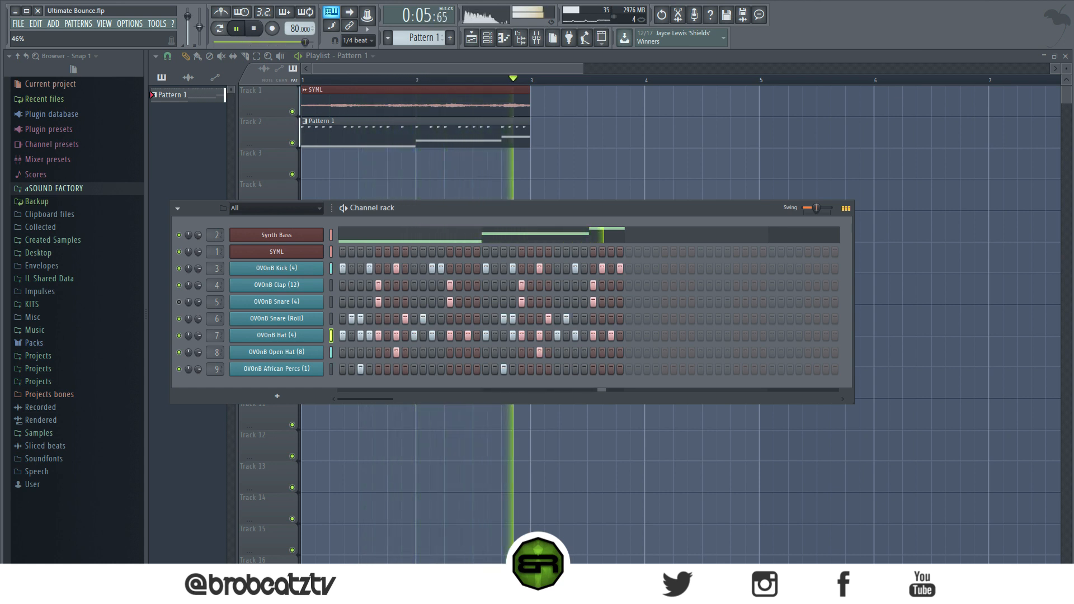
left_click_drag(816, 208, 815, 208)
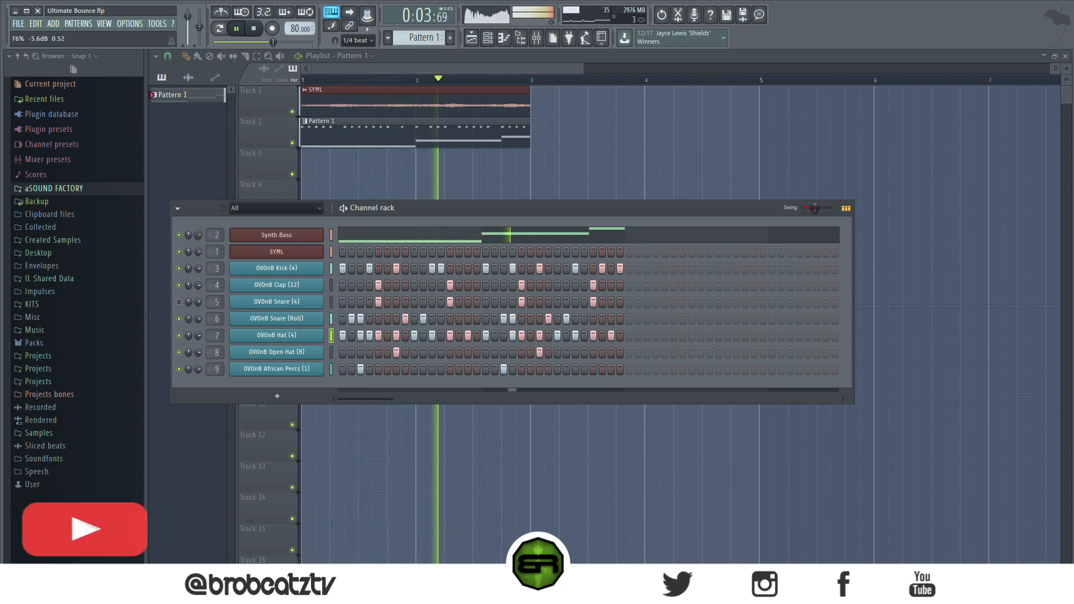
Mute the OVOnB Kick (4) channel and compare the loop with main swing at zero and at 100%.
left_click_drag(200, 240, 200, 248)
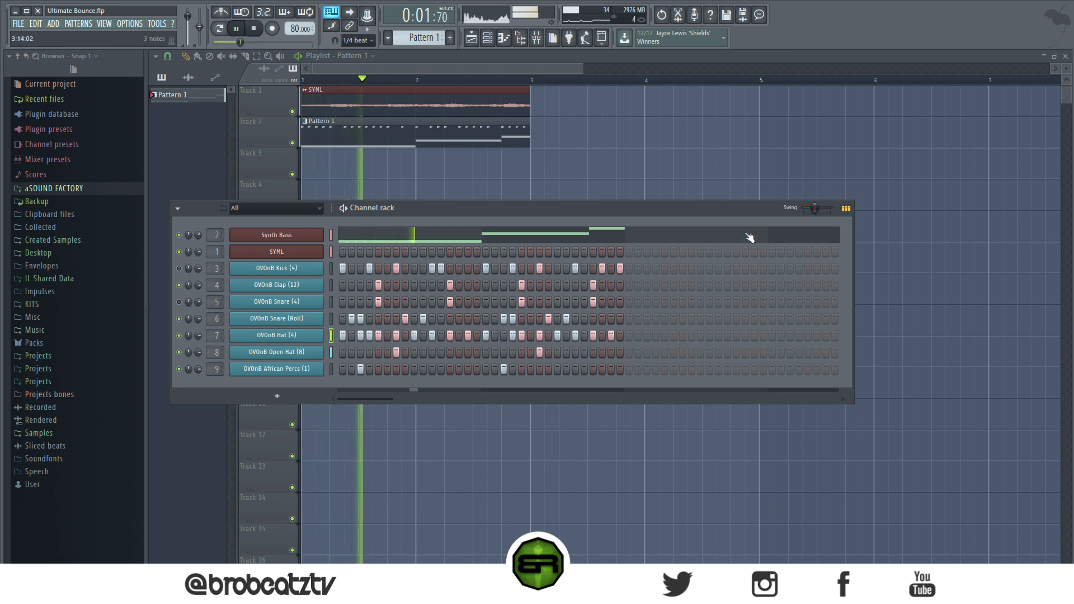
left_click_drag(814, 207, 803, 207)
left_click_drag(804, 208, 831, 207)
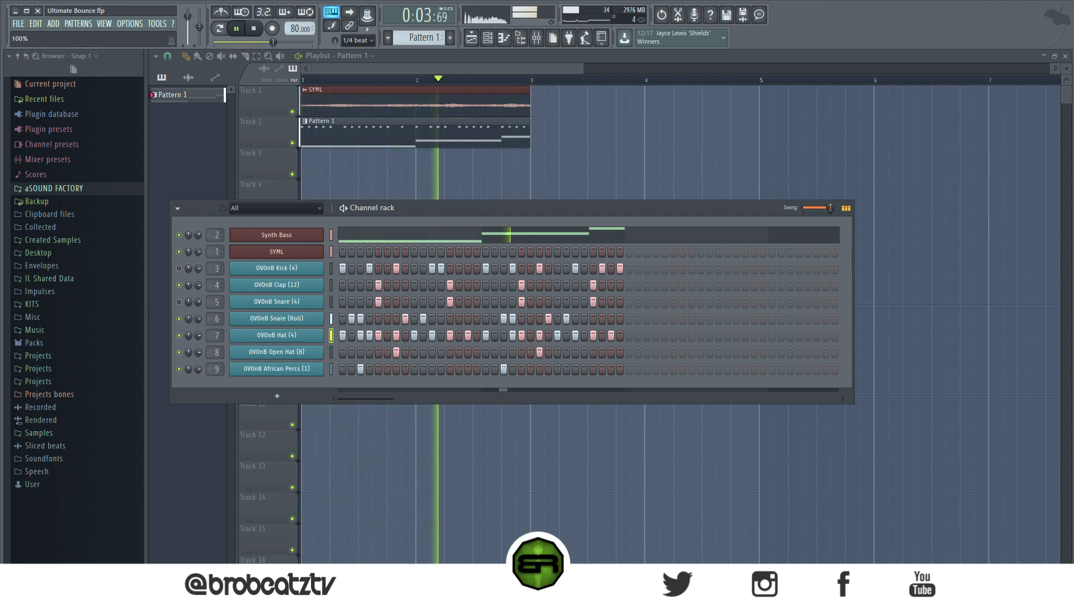